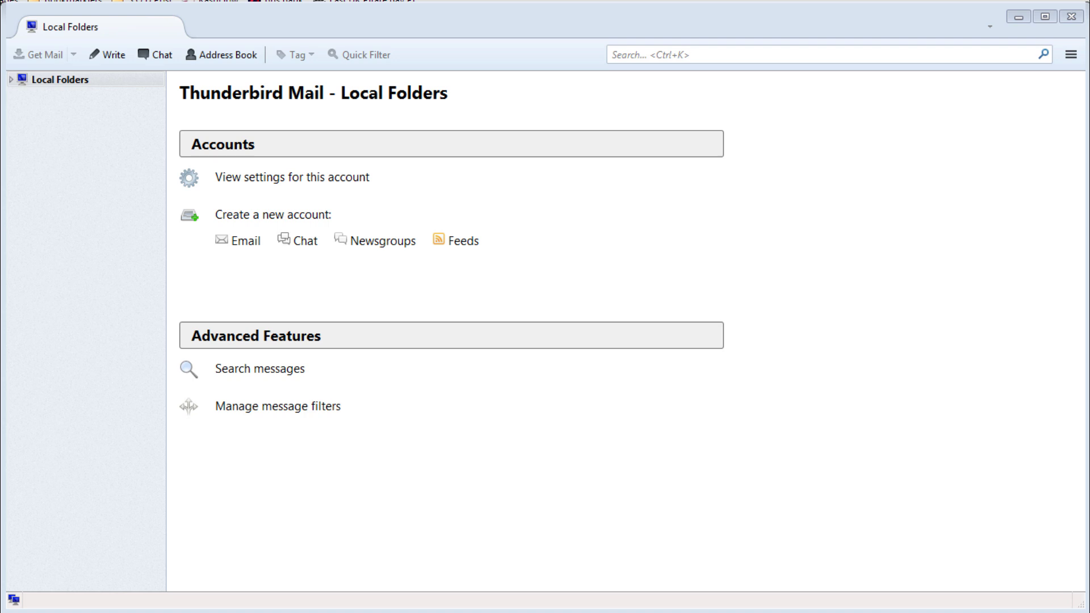
Open Account Settings and start adding a new mail account.
right_click(90, 352)
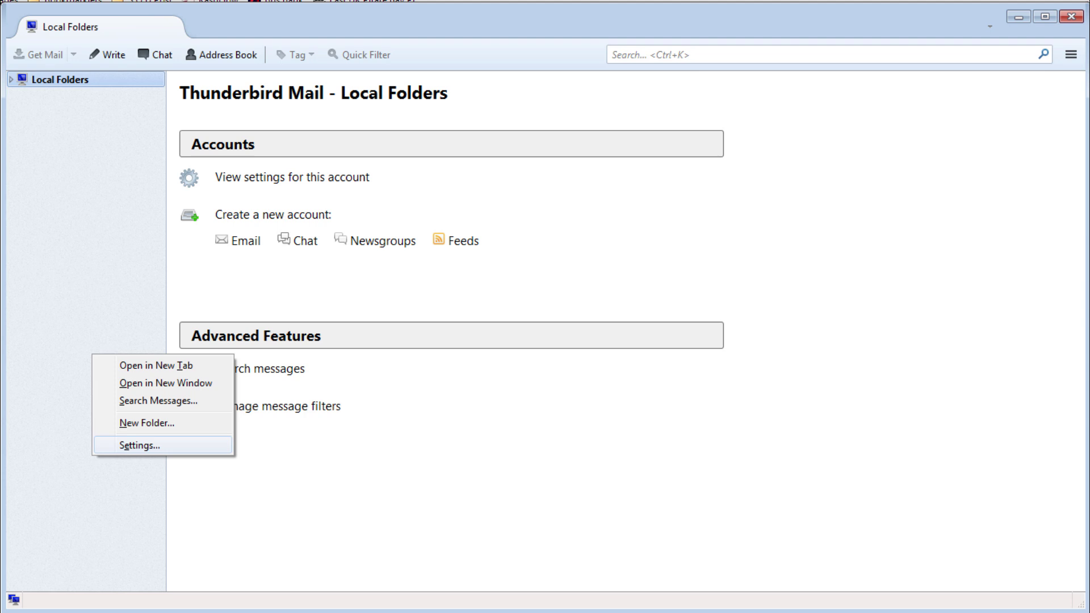
left_click(136, 445)
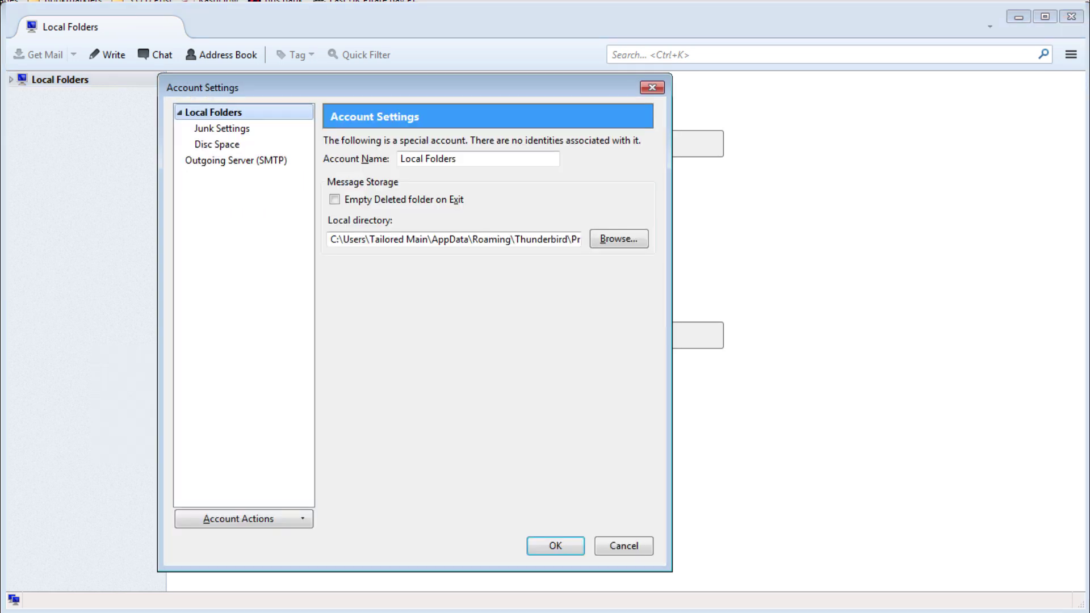
left_click(239, 518)
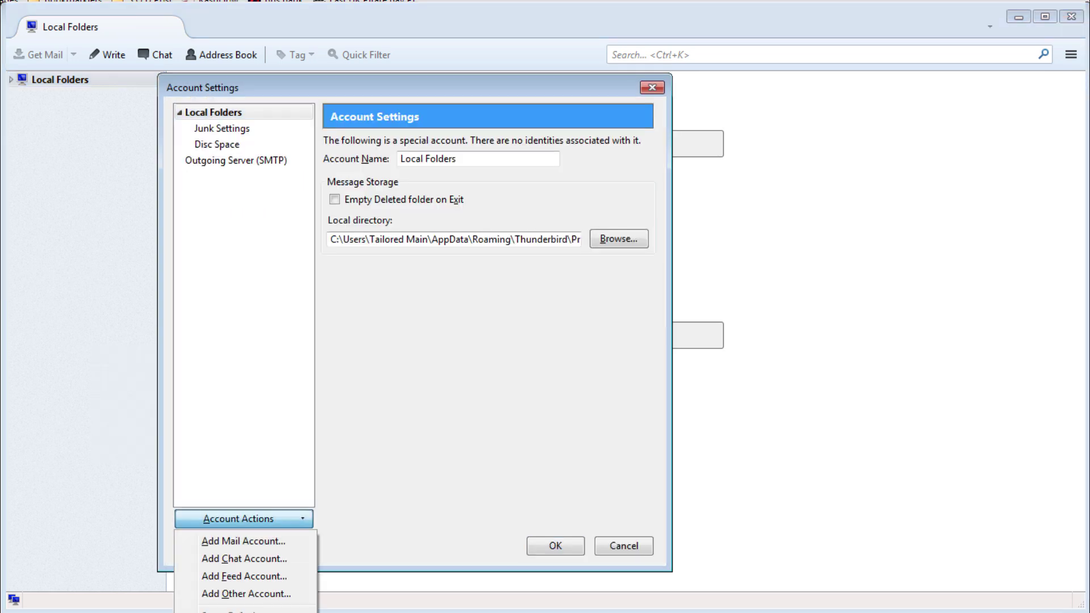
left_click(244, 538)
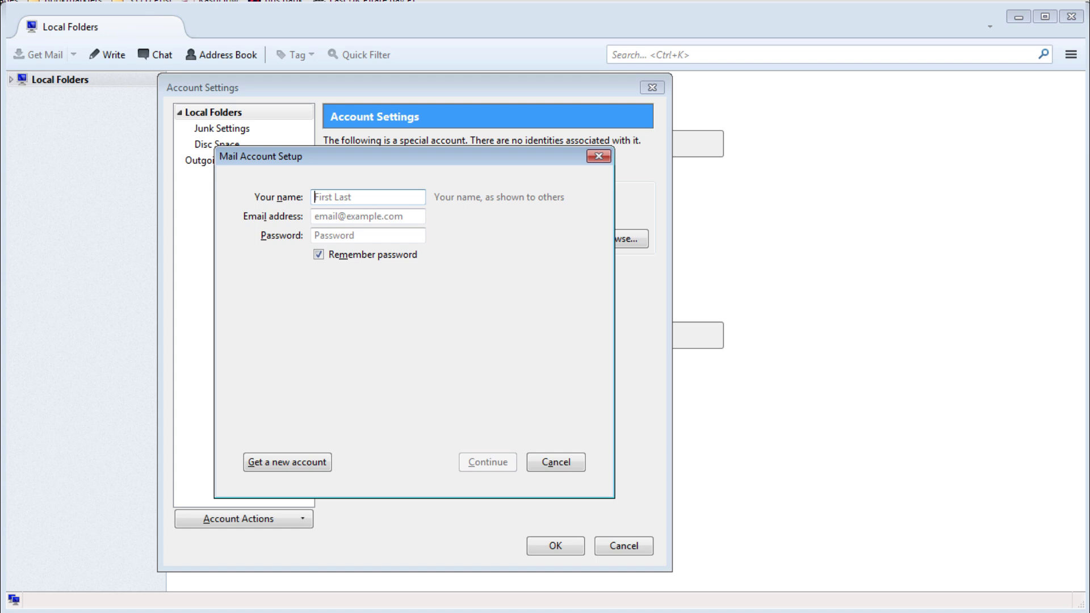
Enter the name 'Old Server', the account's e-mail address and password, and look up its configuration.
type("Old Server")
left_click(316, 215)
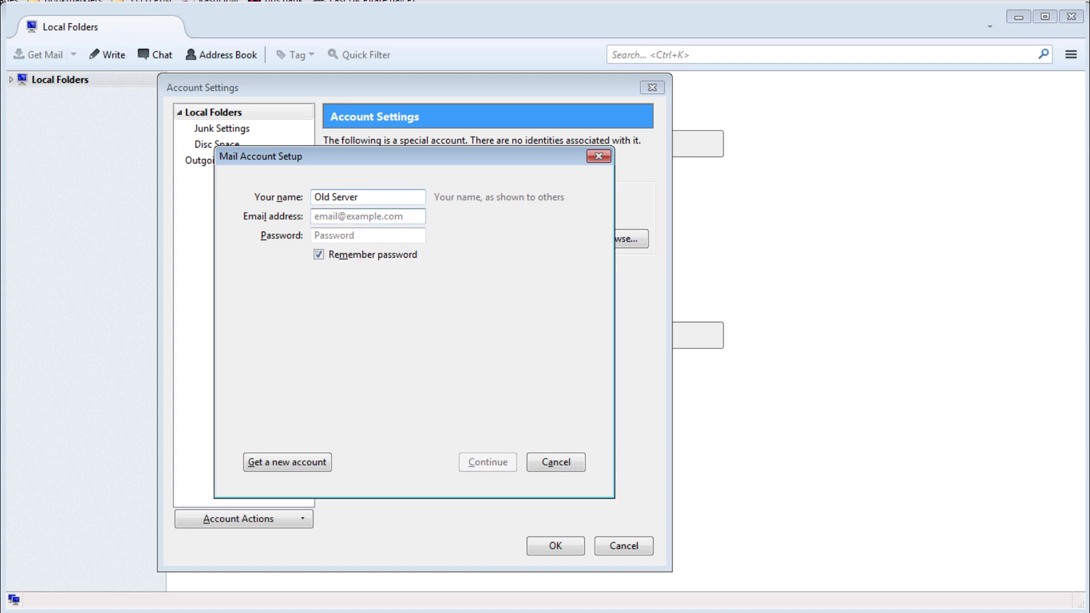
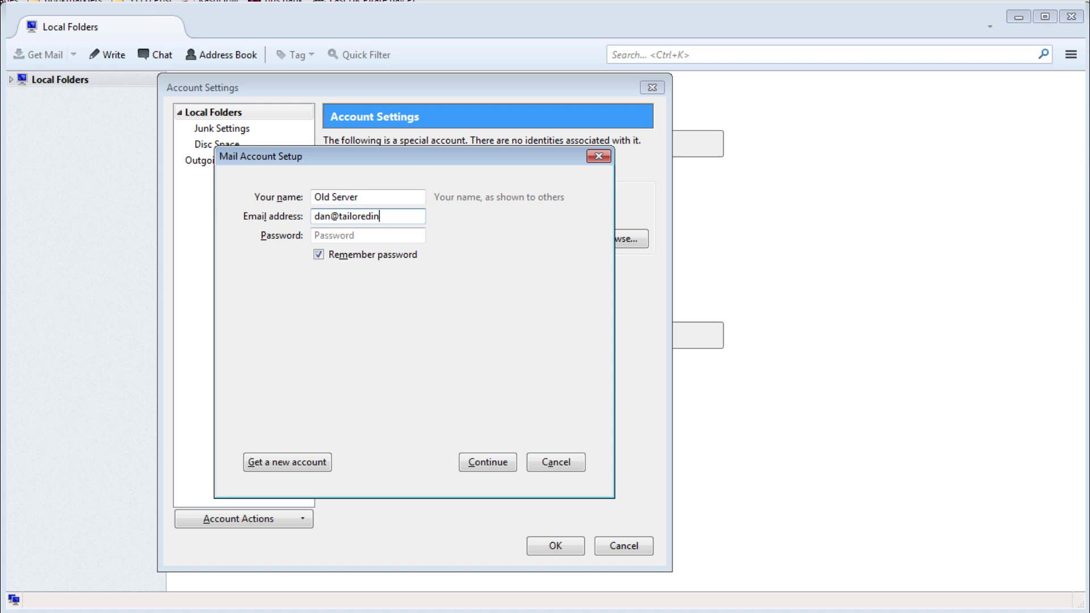
key("Tab")
type("*******")
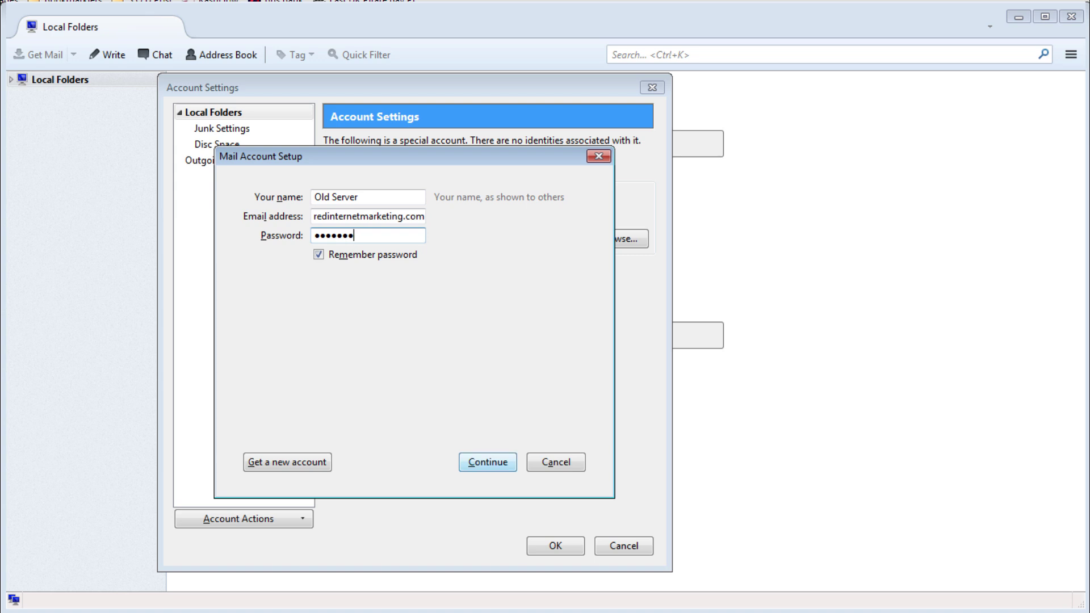
key("Return")
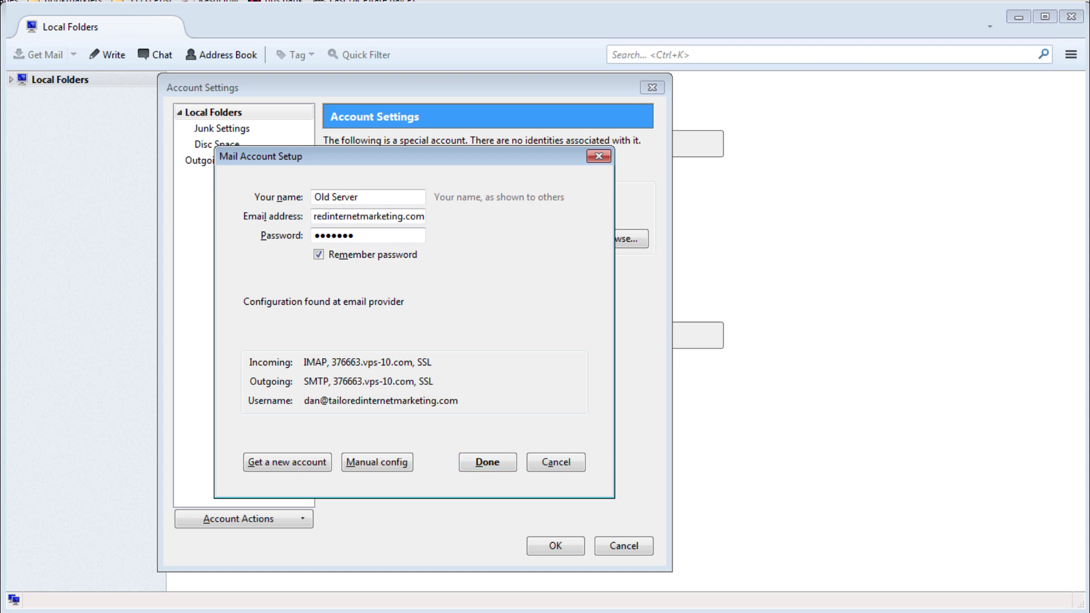
Switch to manual configuration and set both incoming and outgoing SSL to None.
left_click(376, 462)
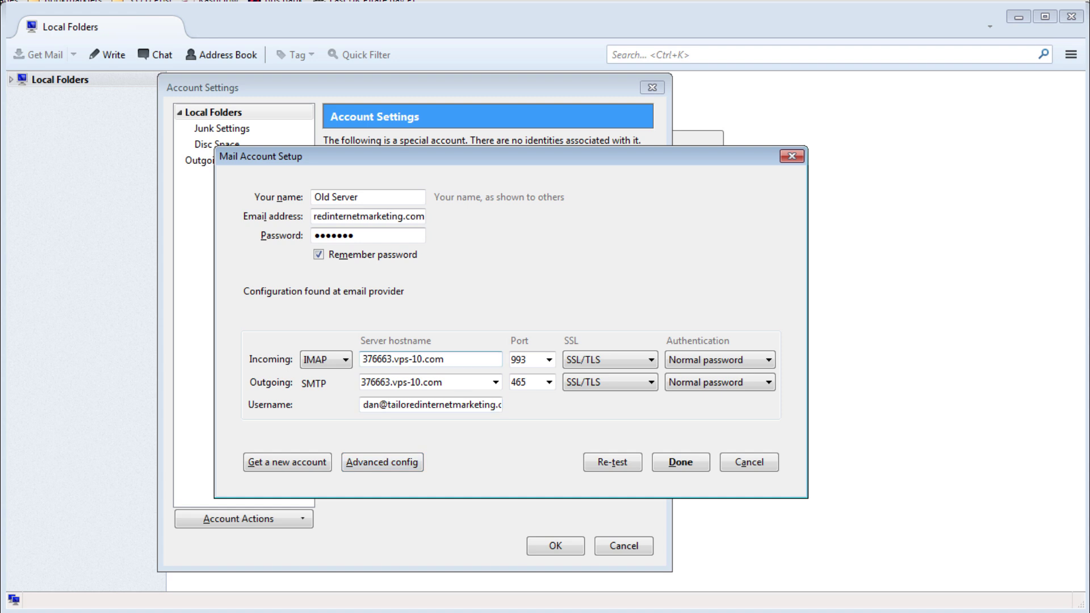
key("Tab")
key("Tab")
key("alt+Down")
key("Up")
key("Up")
key("Up")
key("Down")
key("Return")
key("Tab")
key("Tab")
key("Tab")
key("Tab")
key("alt+Down")
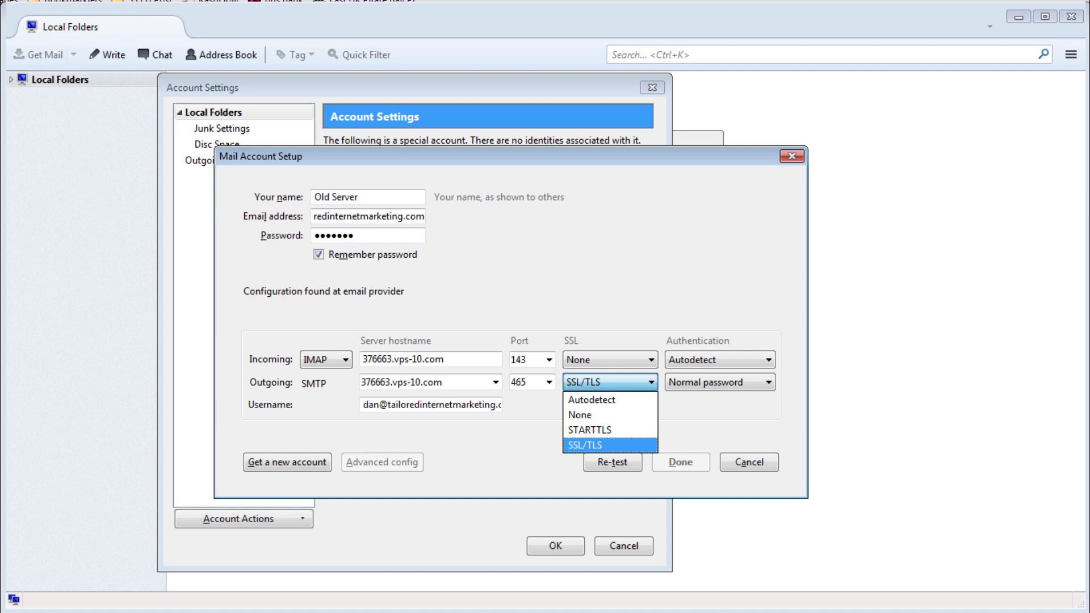
key("Up")
key("Up")
key("Up")
key("Down")
key("Return")
Set incoming and outgoing authentication to Normal password and re-test the settings.
left_click(720, 359)
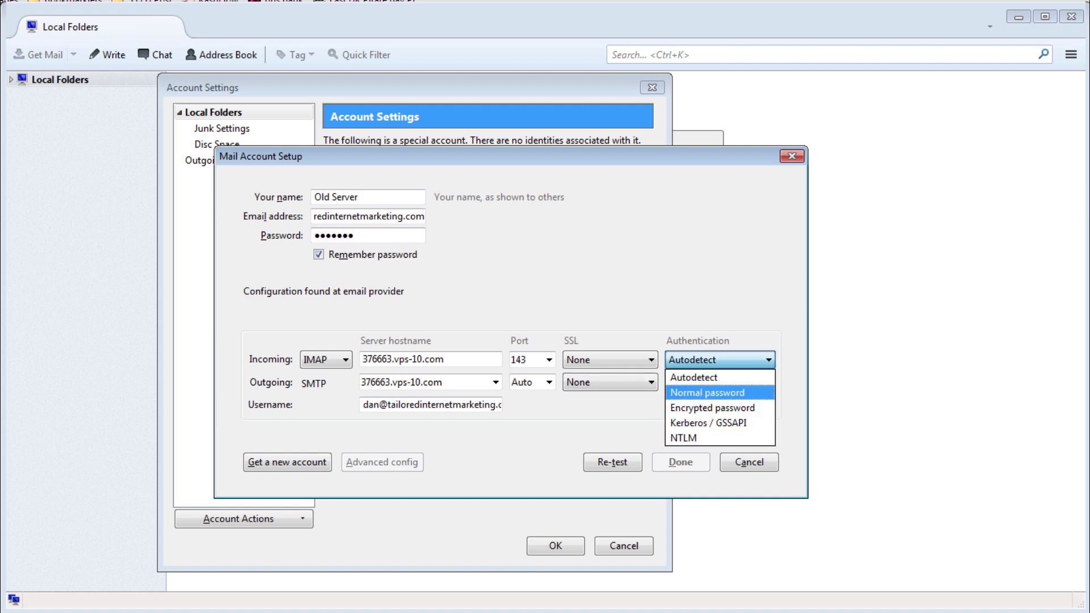
left_click(707, 392)
left_click(720, 382)
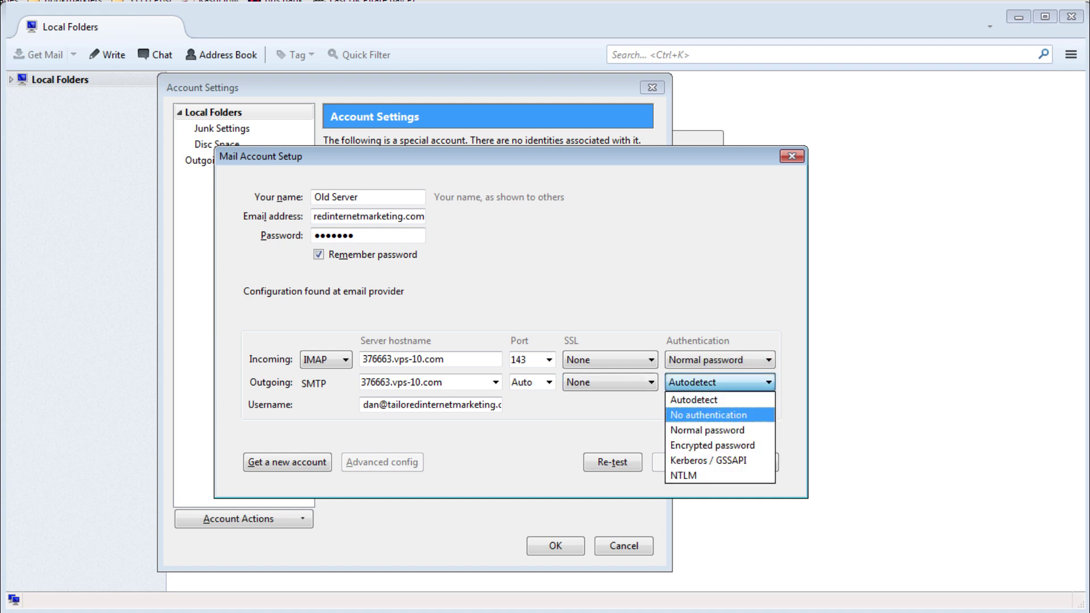
key("Return")
key("alt+Down")
key("Down")
key("Return")
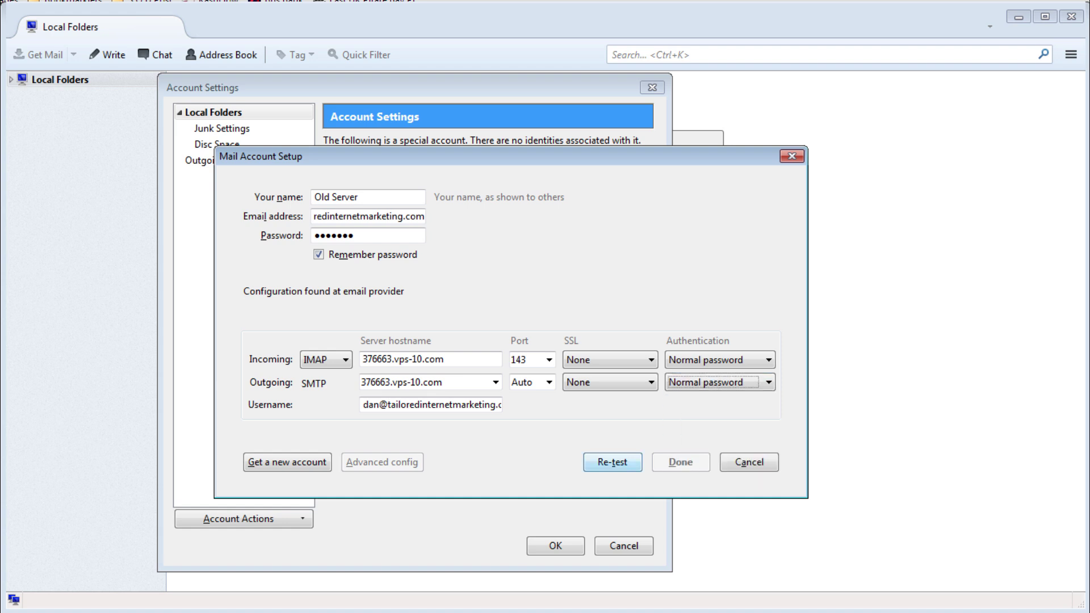
key("Return")
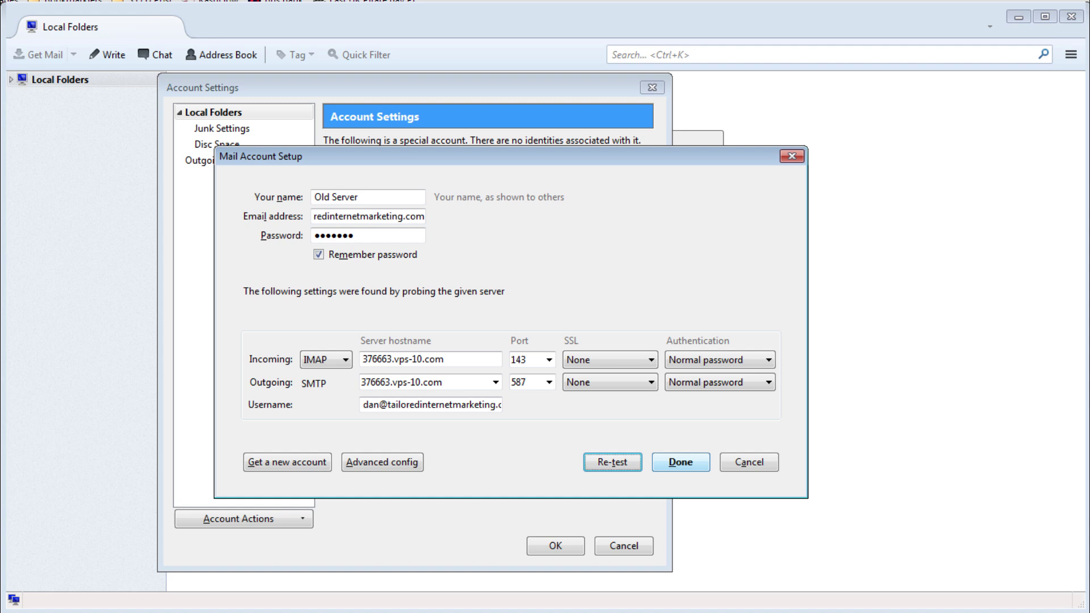
Finish the setup, accepting the unencrypted-connection risk warning.
key("Tab")
key("Return")
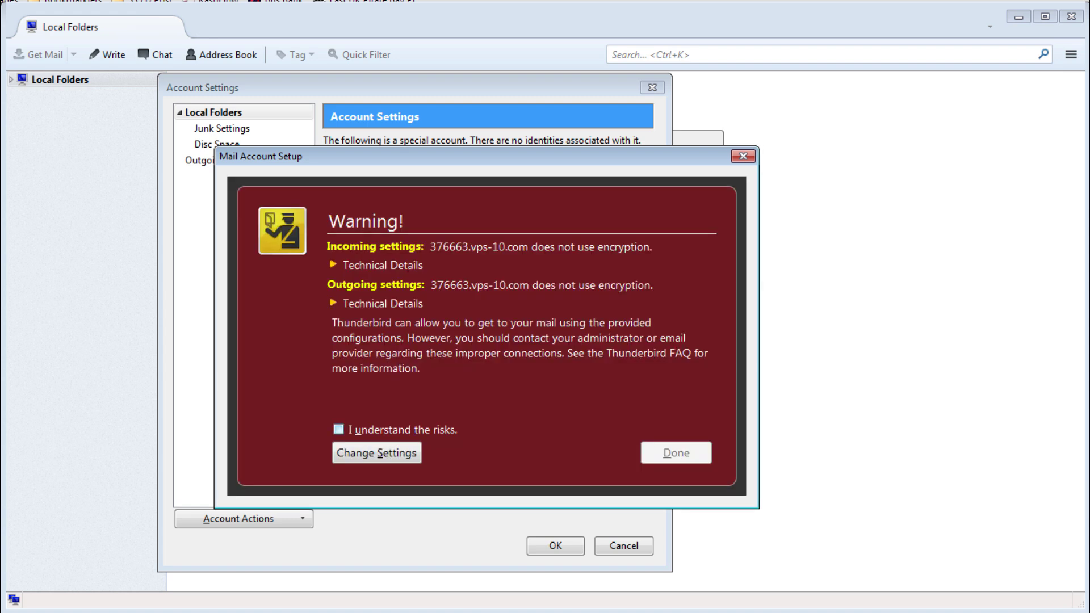
key("space")
key("Return")
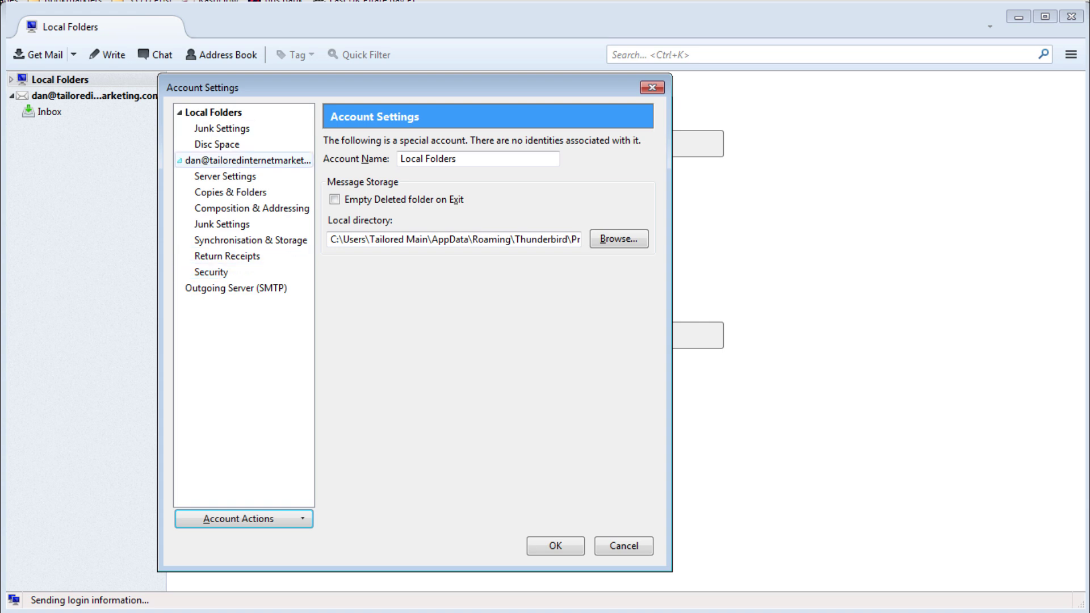
Change the new account's Account Name to 'Old Server', correcting a typo.
left_click(248, 160)
key("Tab")
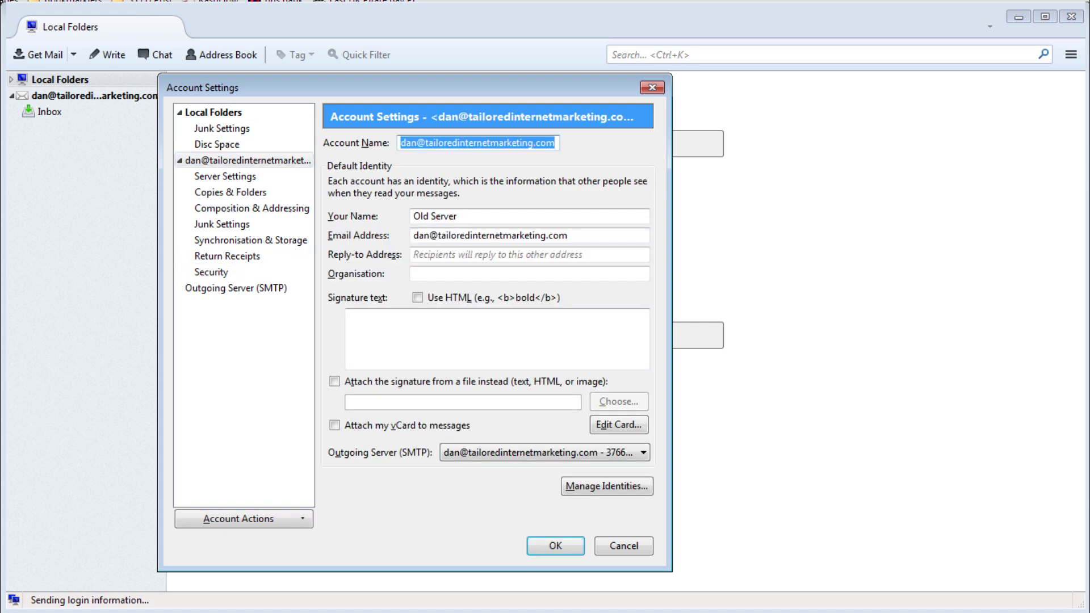
type("Old Sefver")
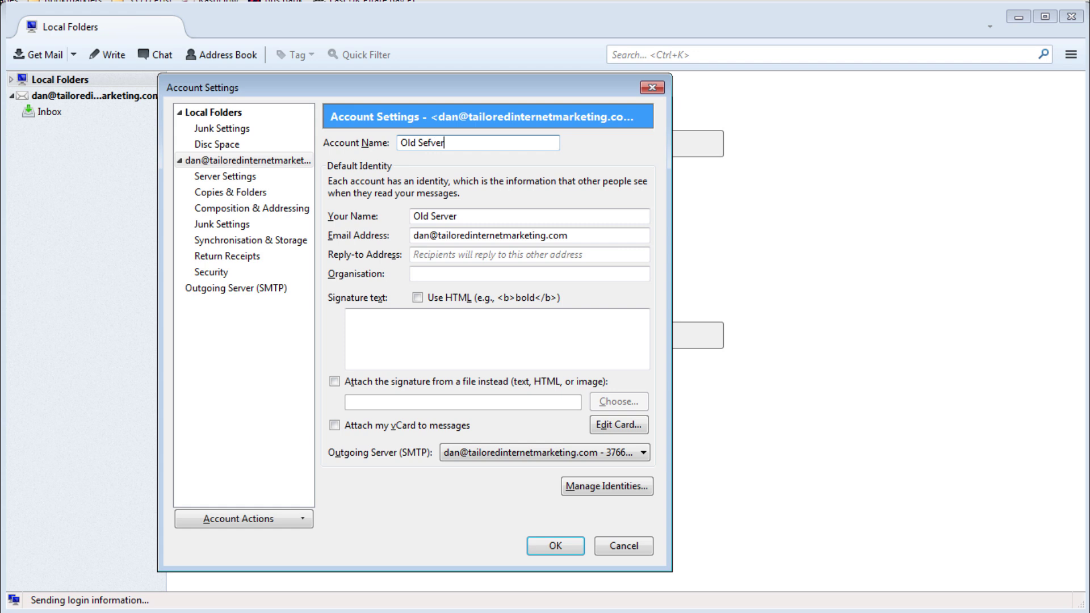
key("BackSpace")
key("BackSpace")
key("BackSpace")
type("rver")
Start another mail account with the test address as name and e-mail, plus its password.
left_click(238, 518)
left_click(245, 541)
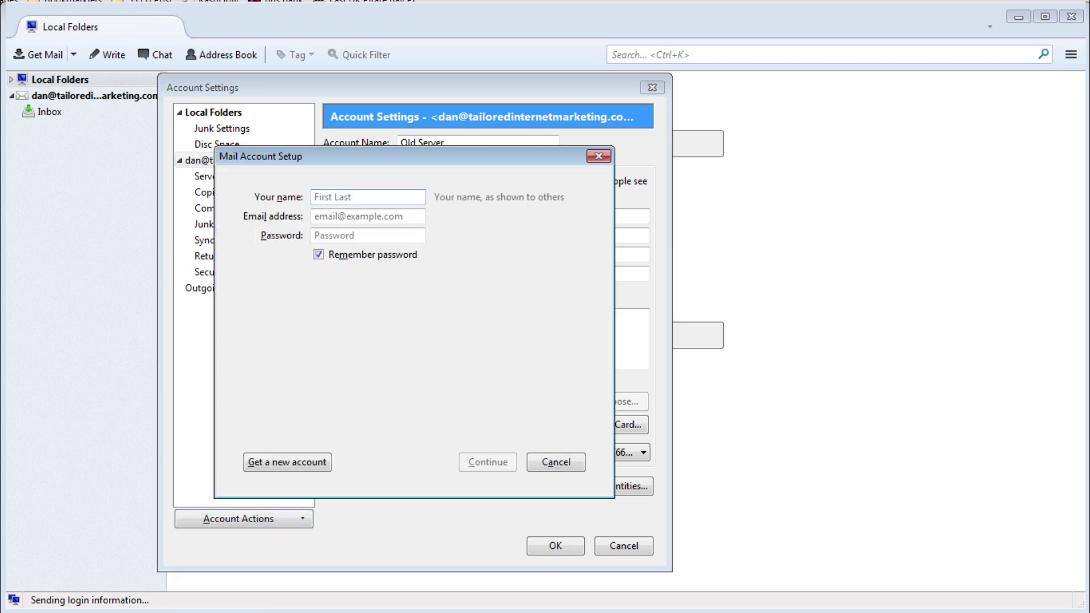
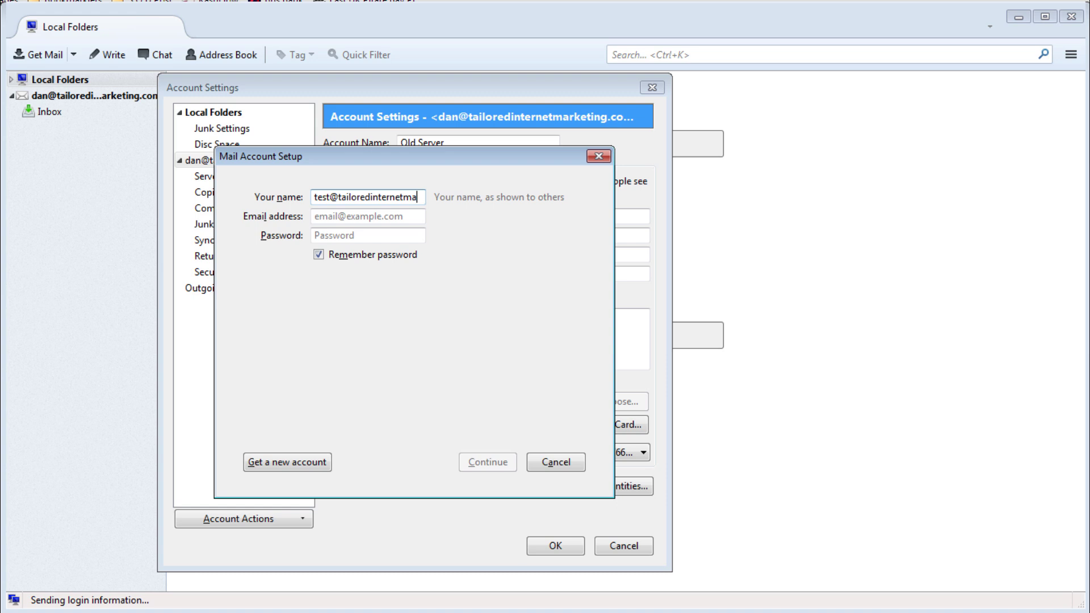
key("Tab")
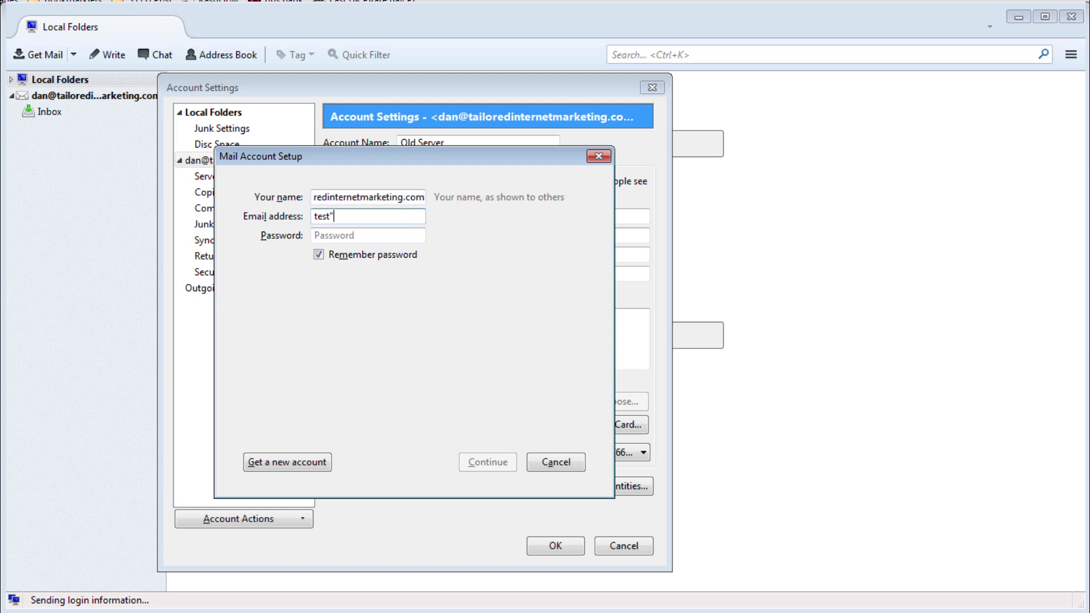
key("Tab")
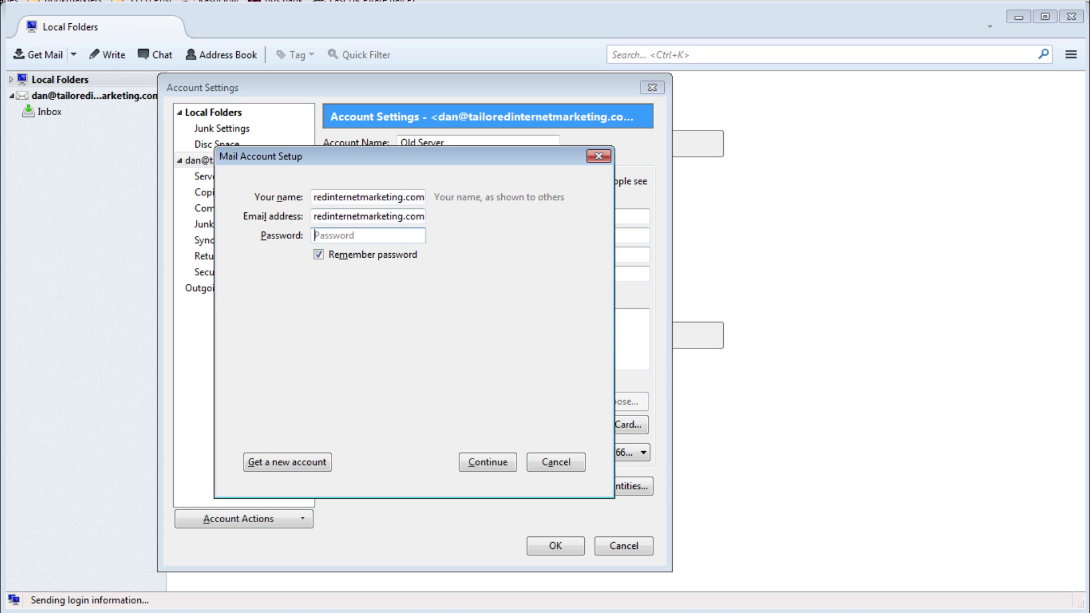
type("*******")
key("Return")
Set incoming and outgoing SSL to None and both authentications to Normal password.
left_click(609, 359)
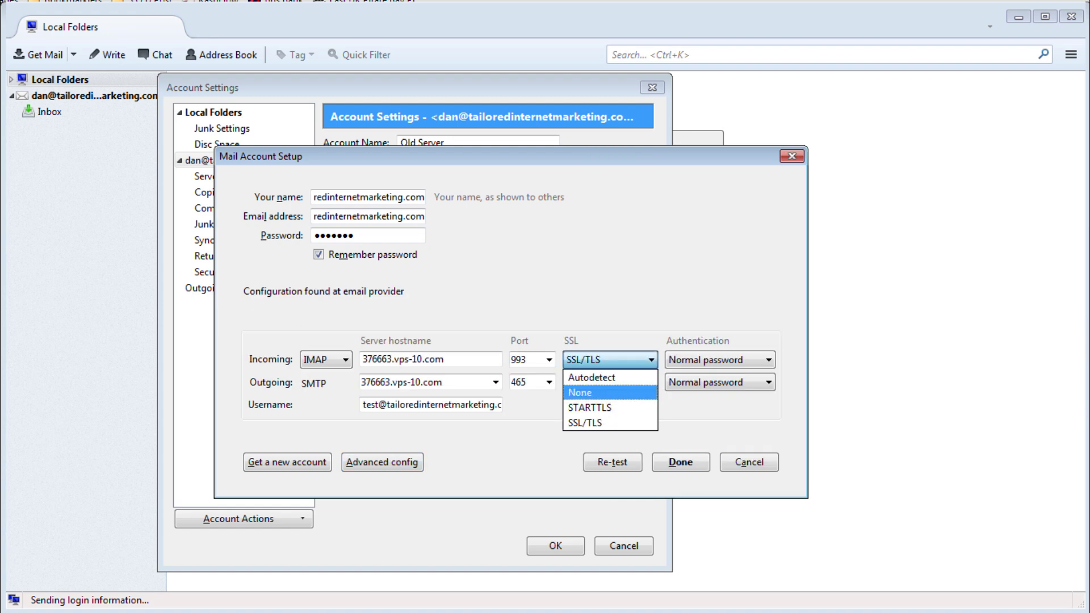
left_click(610, 395)
left_click(609, 382)
left_click(609, 417)
left_click(720, 359)
left_click(698, 403)
left_click(720, 382)
left_click(699, 425)
Re-test the settings and create the account, accepting the unencrypted-connection risk.
left_click(613, 462)
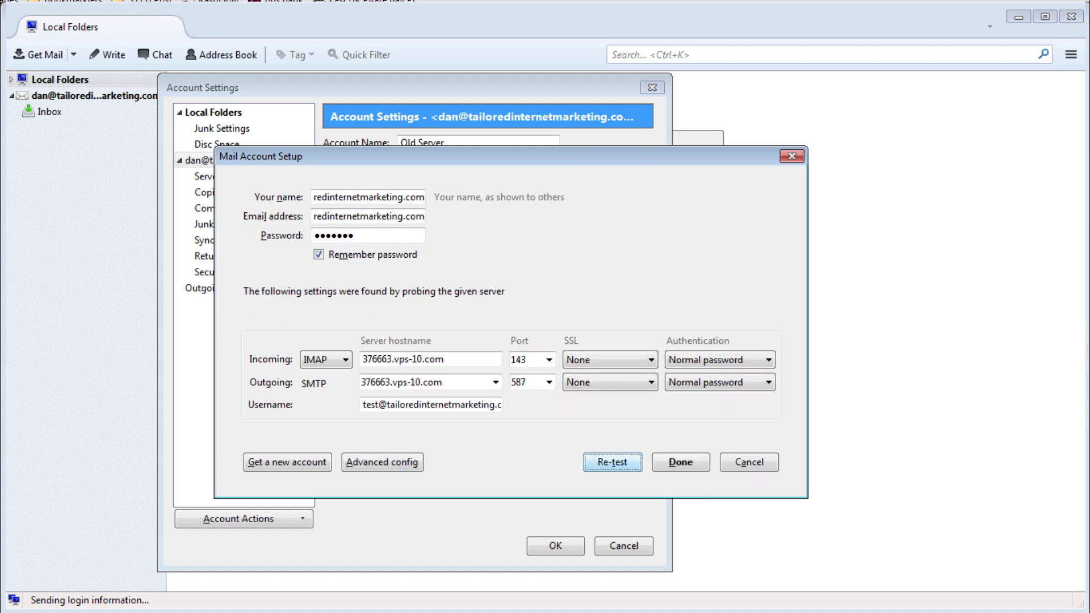
left_click(681, 462)
left_click(338, 429)
left_click(676, 453)
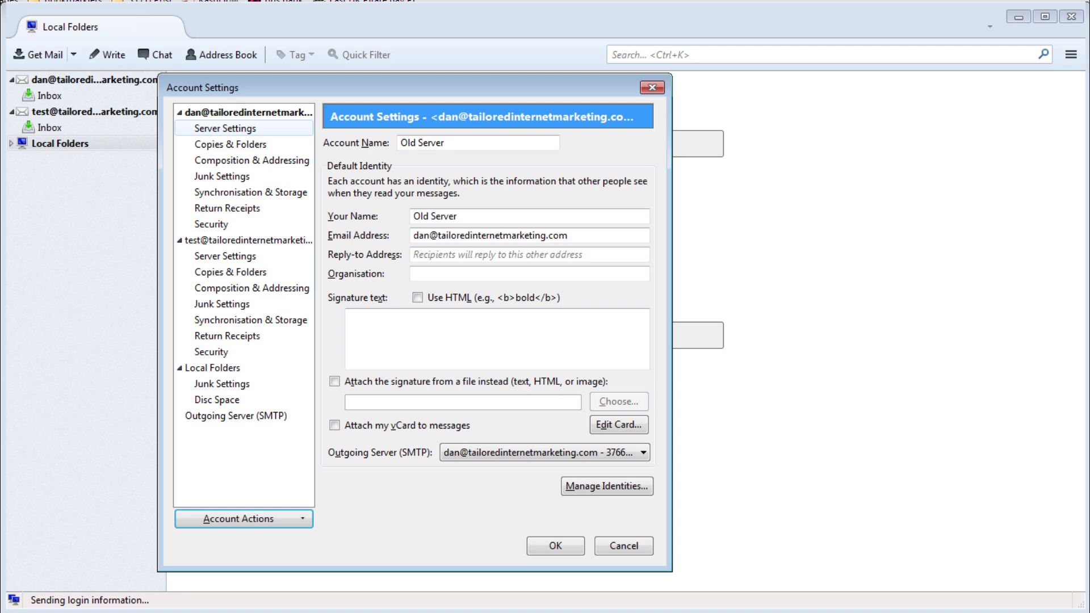
Rename the second account to 'New Server', save, and open the Old Server Inbox.
left_click(248, 240)
triple_click(477, 142)
type("New Server")
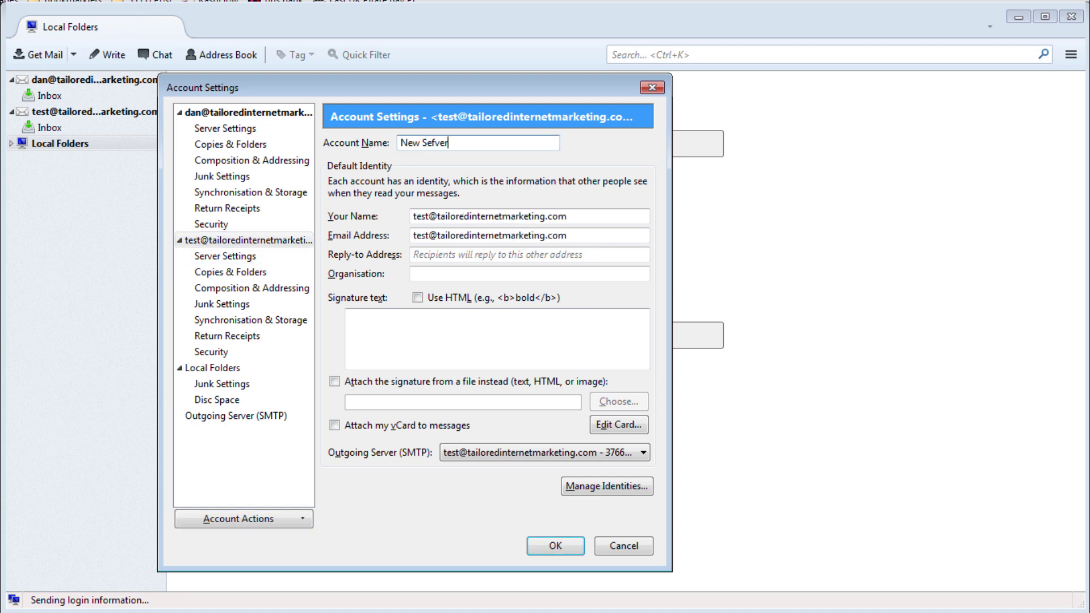
key("BackSpace")
key("BackSpace")
key("BackSpace")
type("ver")
left_click(556, 546)
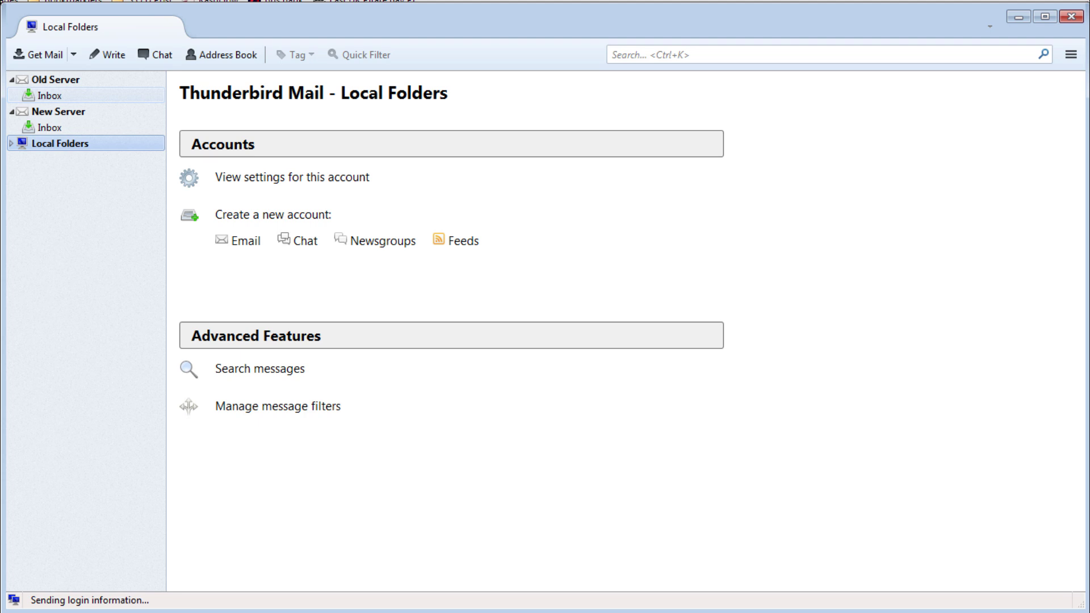
left_click(49, 96)
Subscribe the Old Server account to all its INBOX subfolders.
right_click(75, 83)
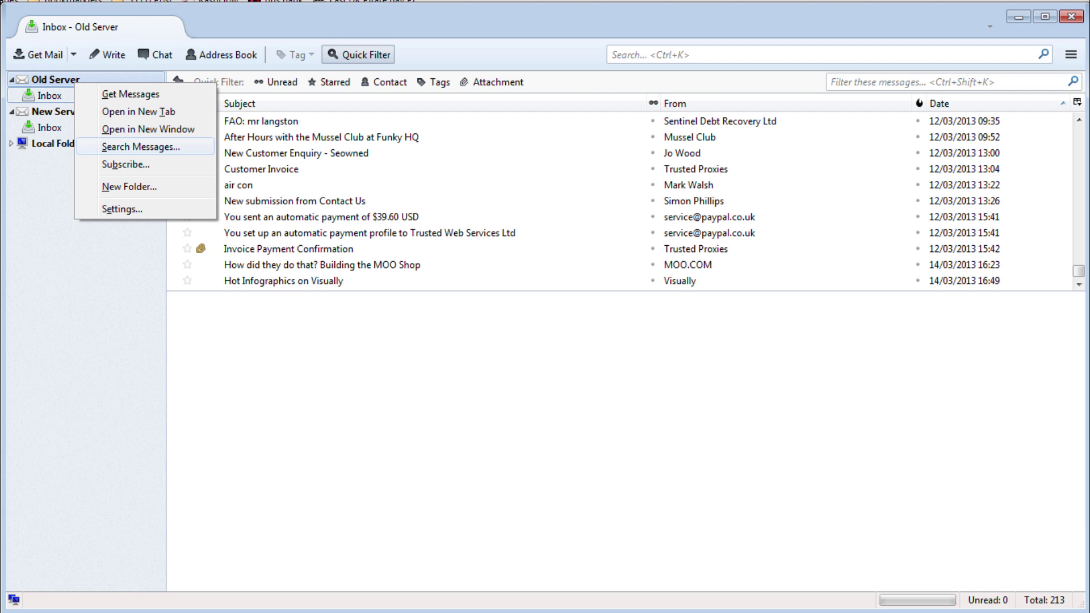
left_click(126, 164)
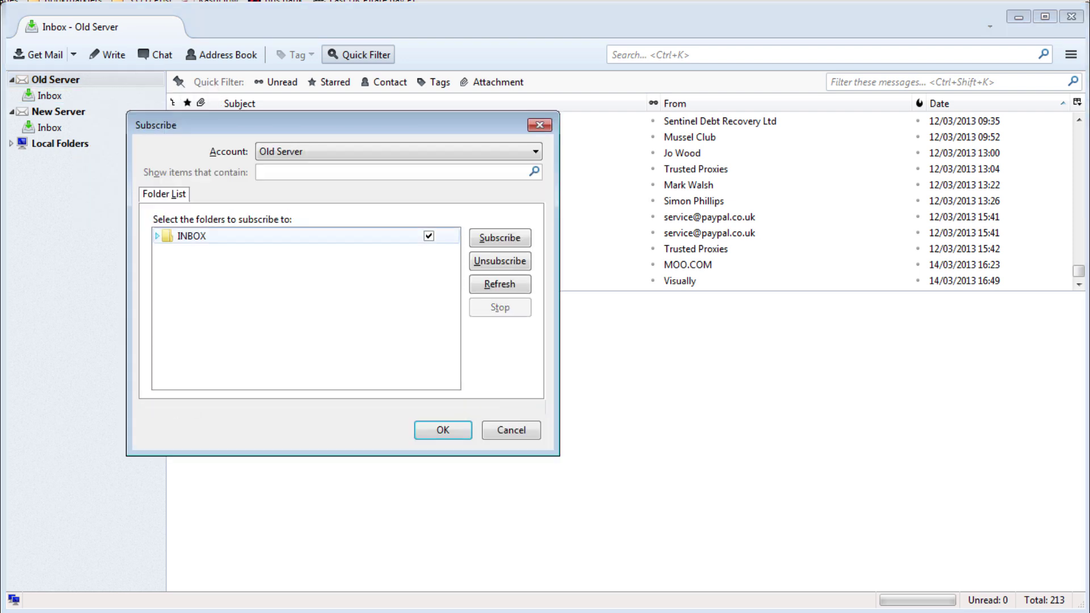
left_click(157, 236)
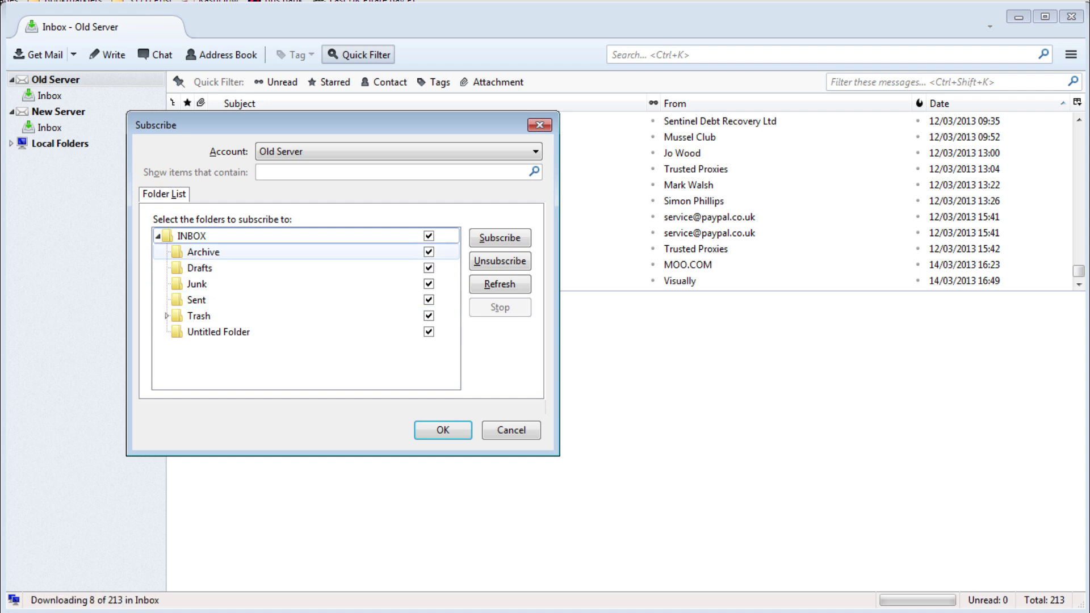
left_click(499, 238)
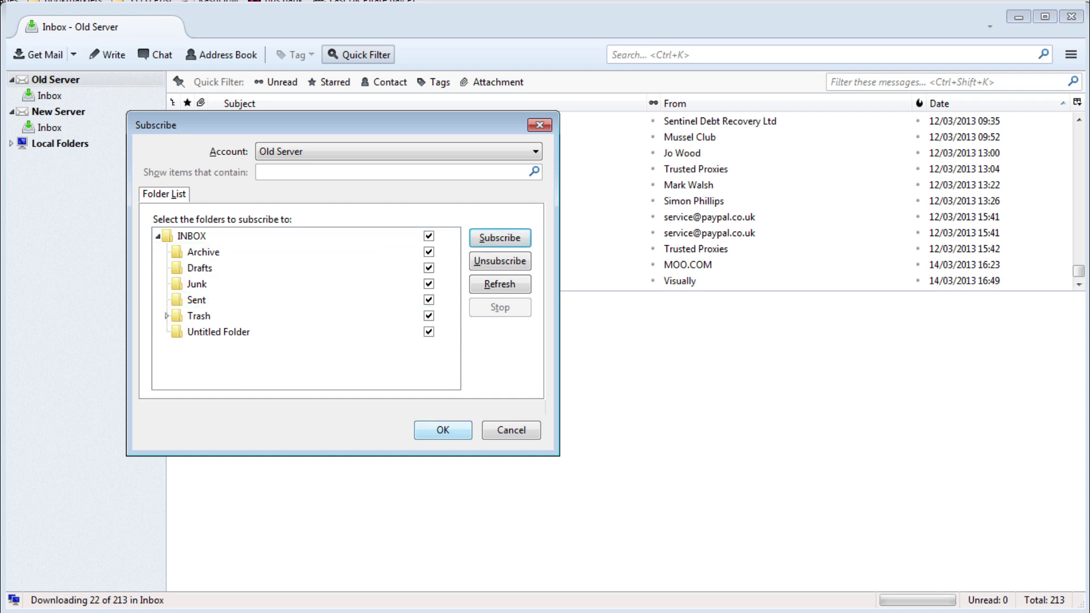
left_click(443, 429)
Accept New Server's default folder subscriptions.
right_click(57, 111)
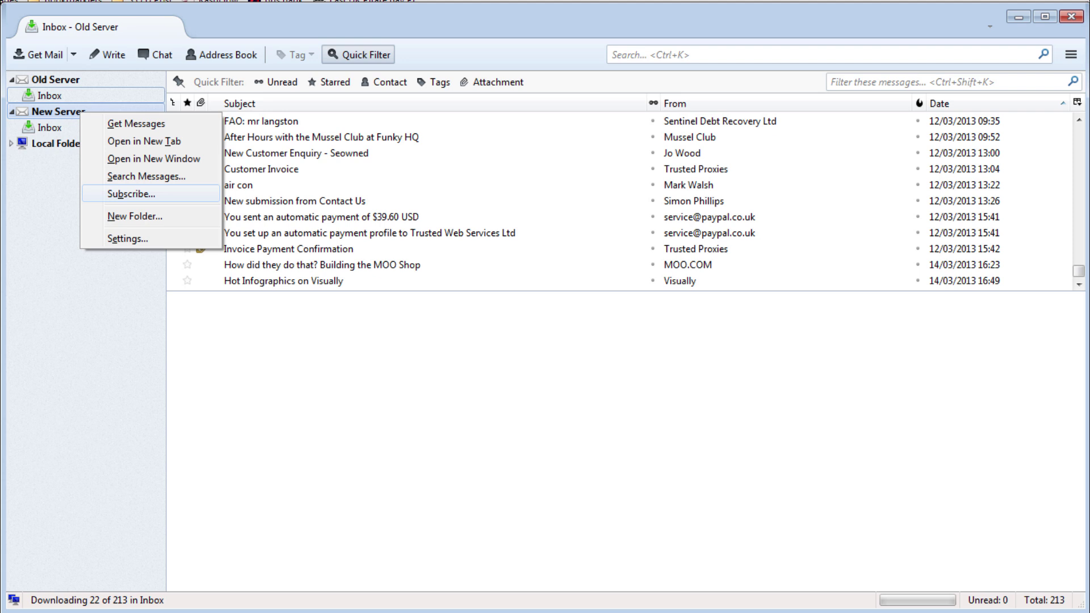
left_click(131, 194)
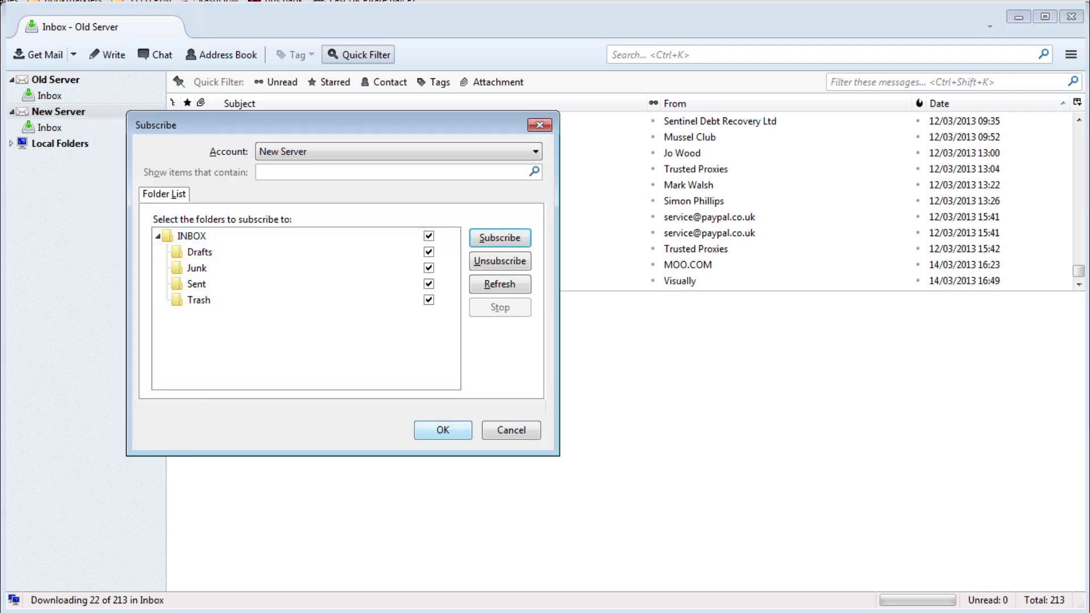
key("Return")
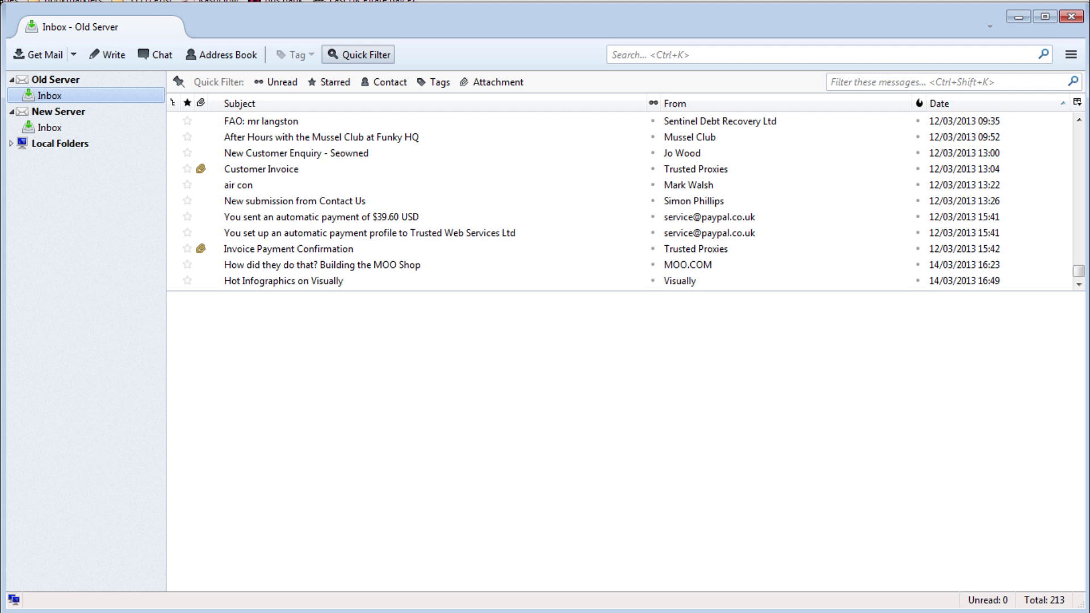
Reopen and close Old Server's subscriptions so its subfolders appear in the folder list.
left_click(50, 128)
left_click(49, 95)
right_click(56, 79)
left_click(110, 162)
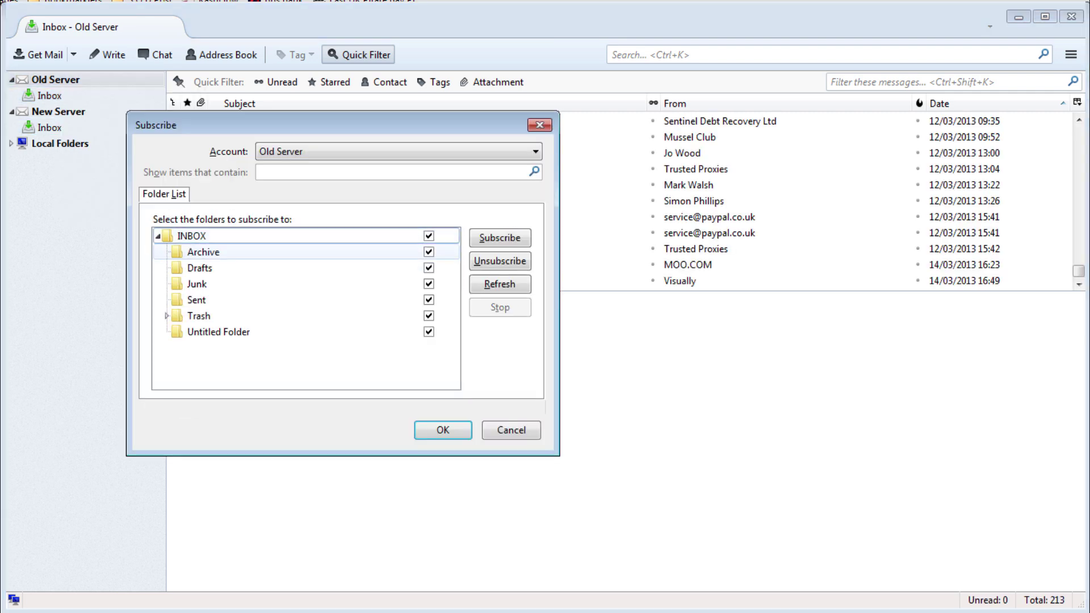
key("Return")
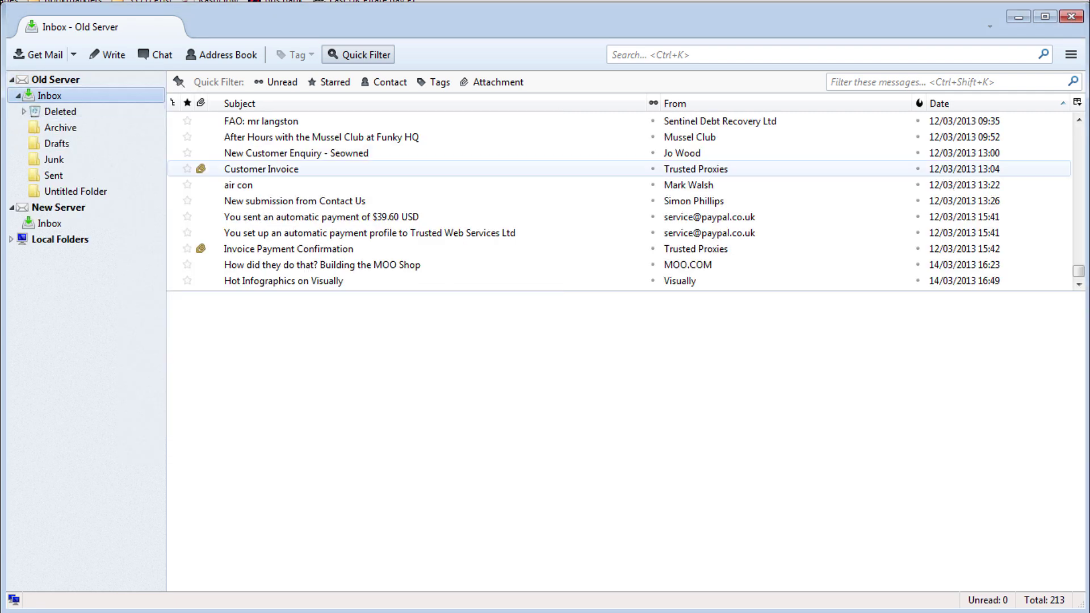
Select all 213 Old Server Inbox messages and copy them to the New Server Inbox.
left_click(261, 169)
key("ctrl+a")
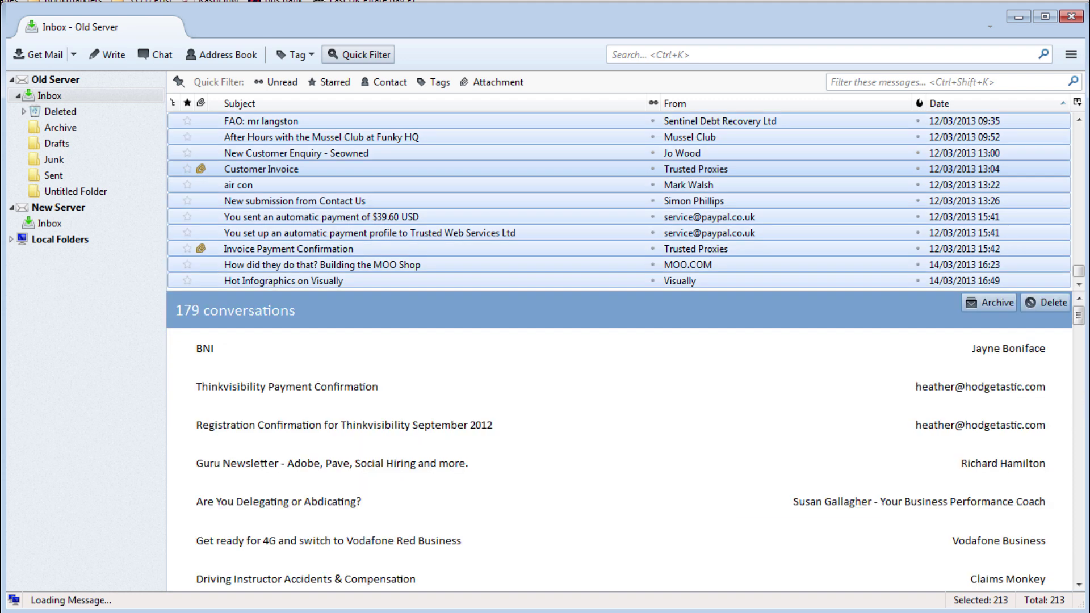
right_click(265, 169)
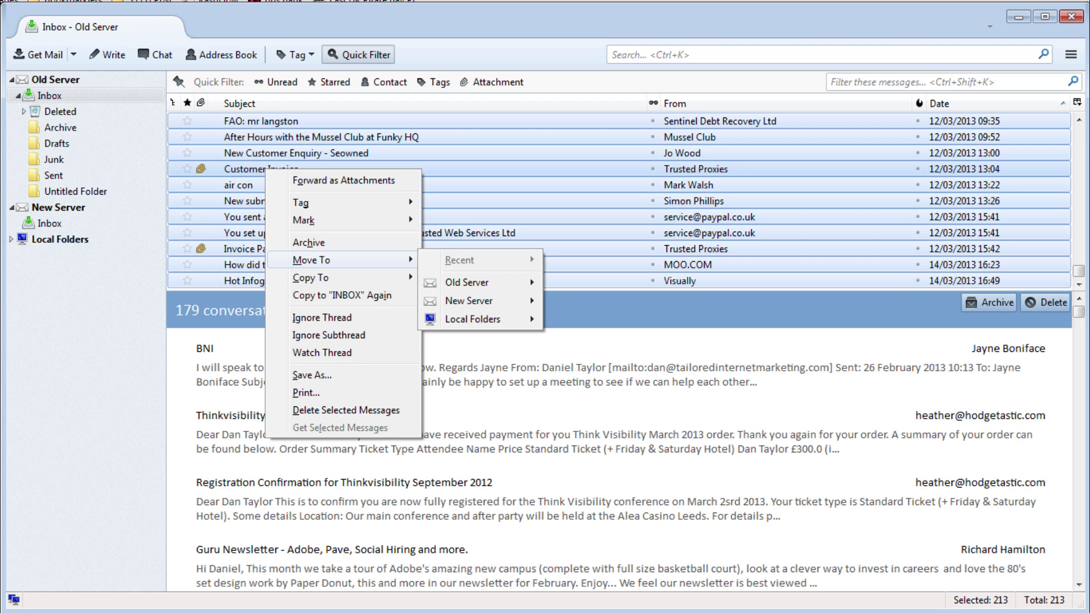
mouse_move(340, 278)
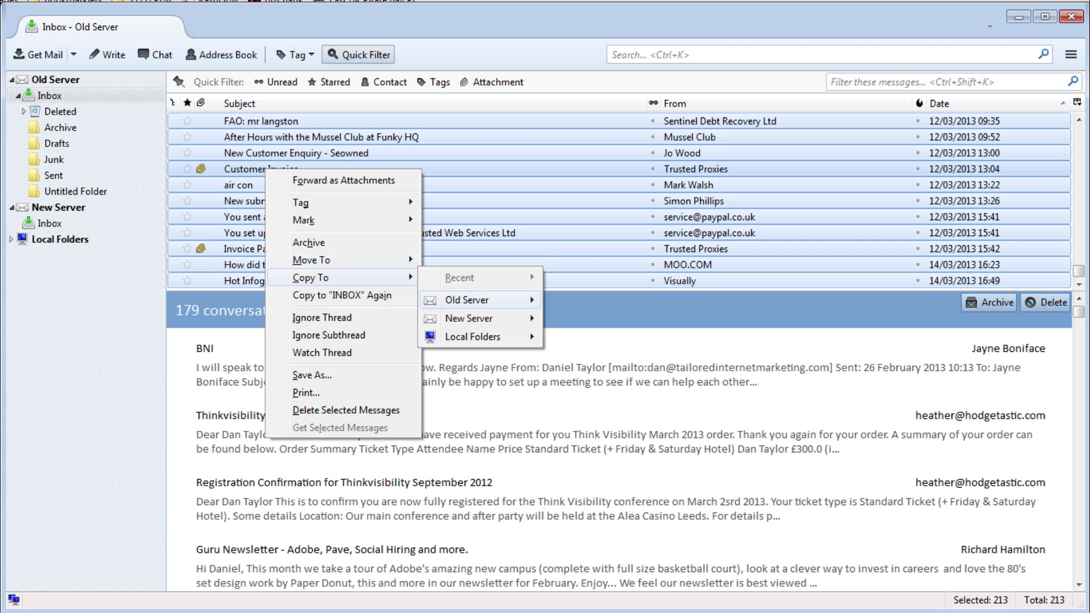
mouse_move(477, 319)
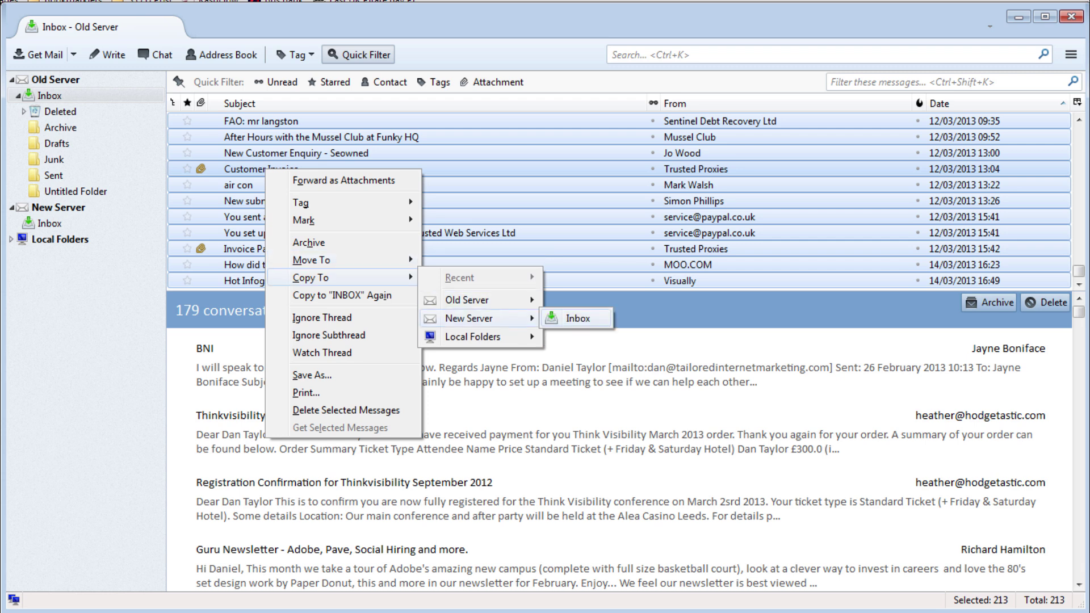
left_click(577, 318)
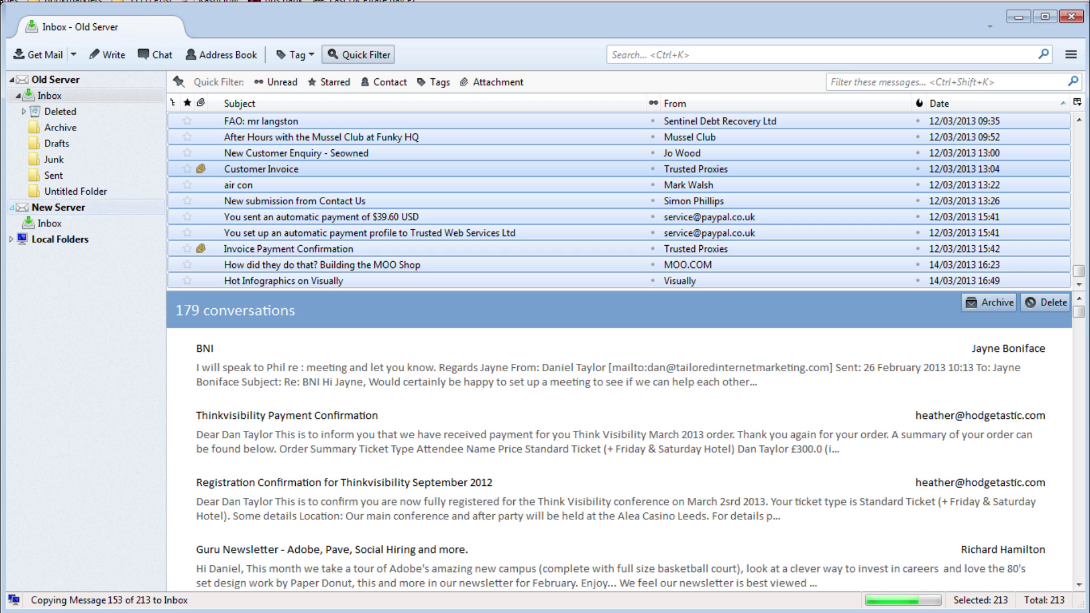
Refresh New Server's subscriptions and view its Inbox holding the 213 copied messages.
left_click(58, 207)
right_click(96, 209)
left_click(119, 294)
left_click(441, 428)
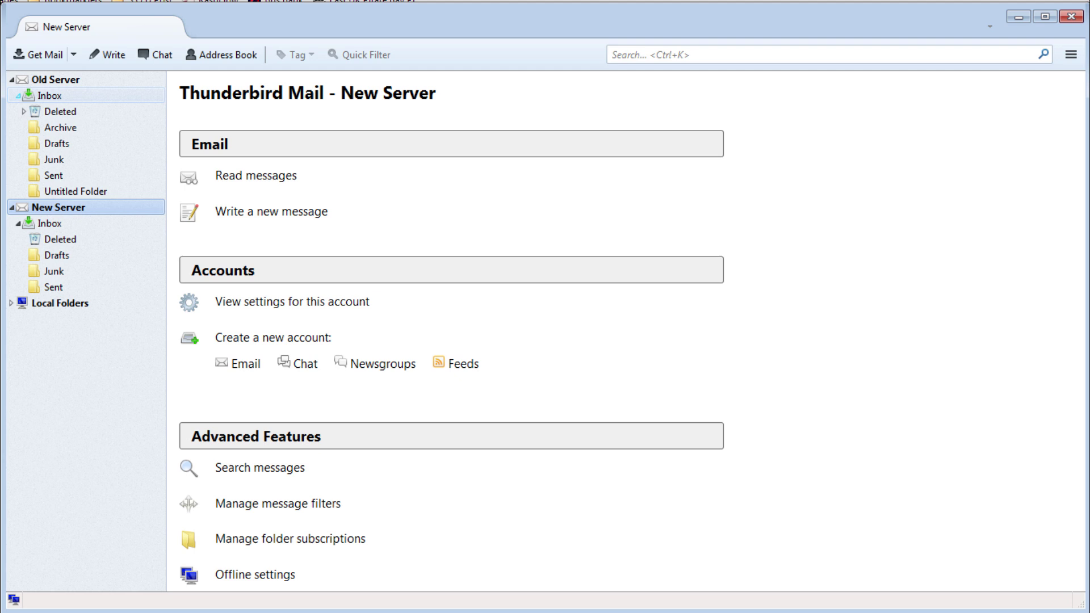
left_click(49, 95)
left_click(49, 224)
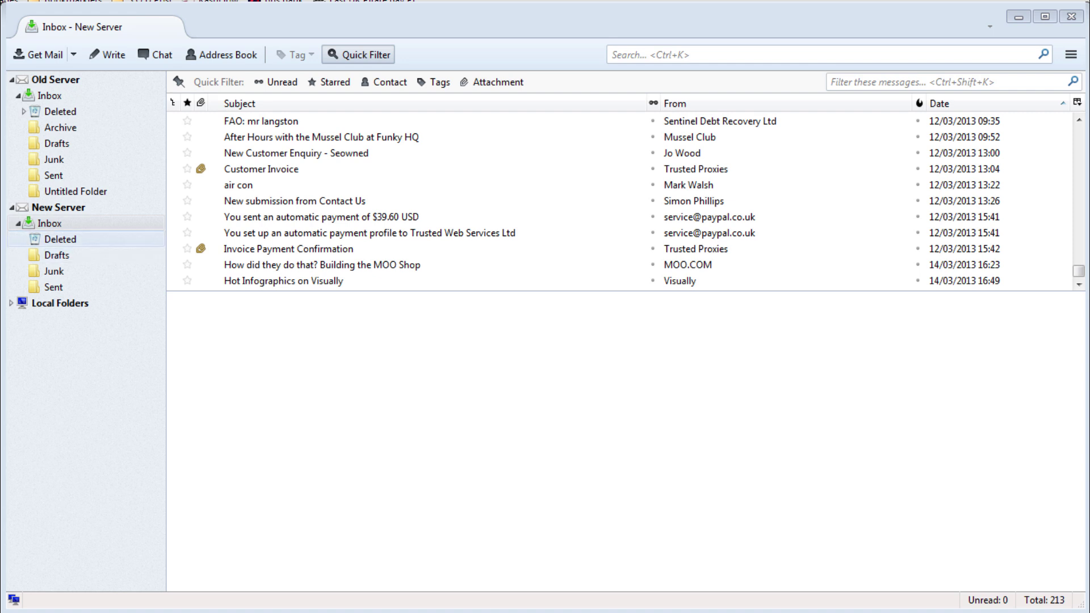
Create a folder named 'Archive' inside the New Server Inbox.
right_click(62, 224)
left_click(121, 310)
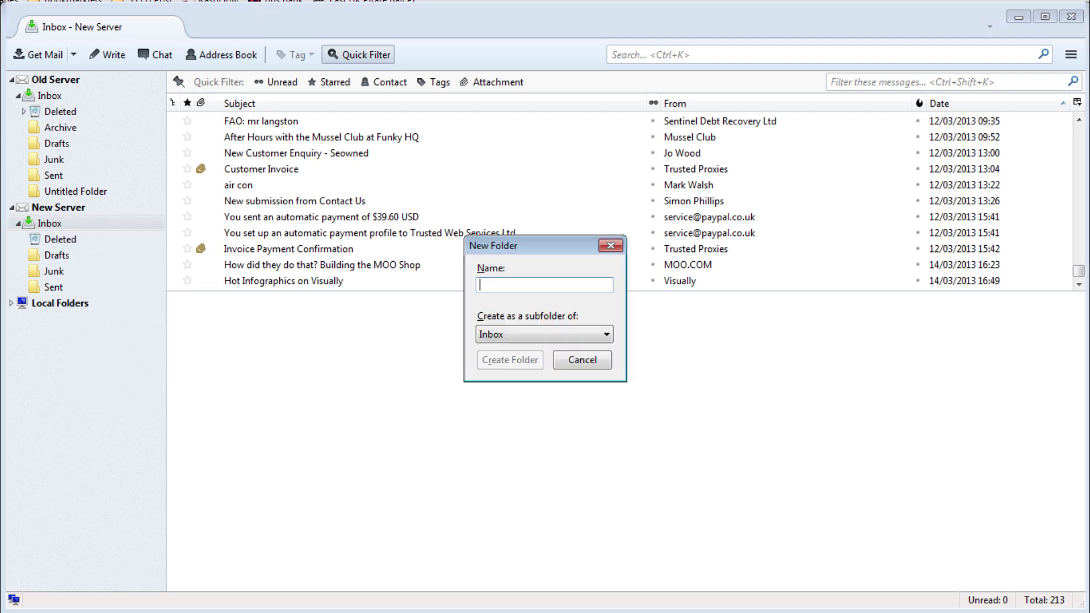
type("Archive")
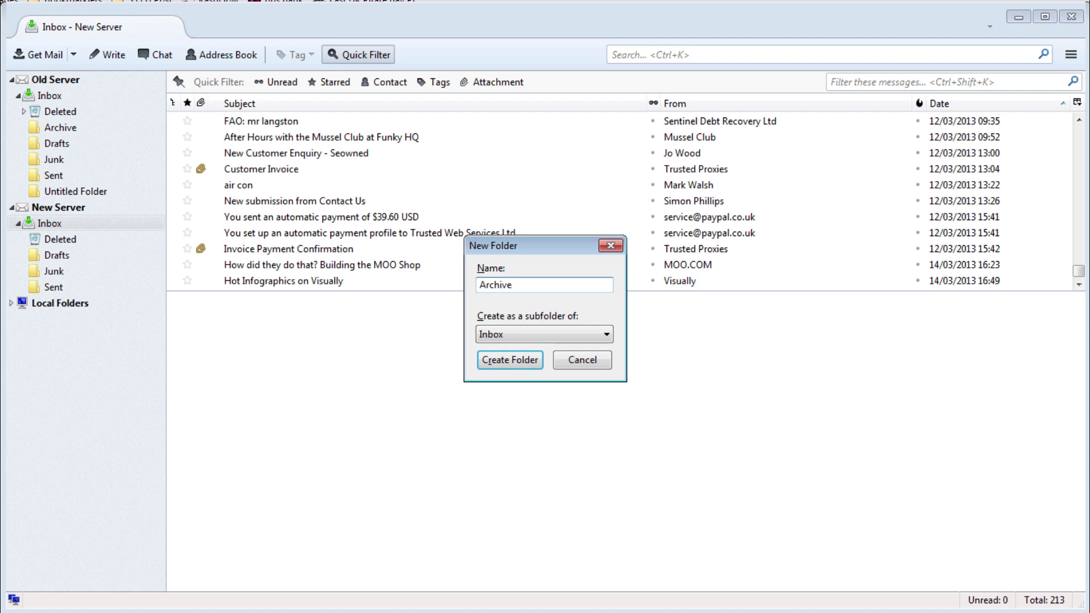
key("Return")
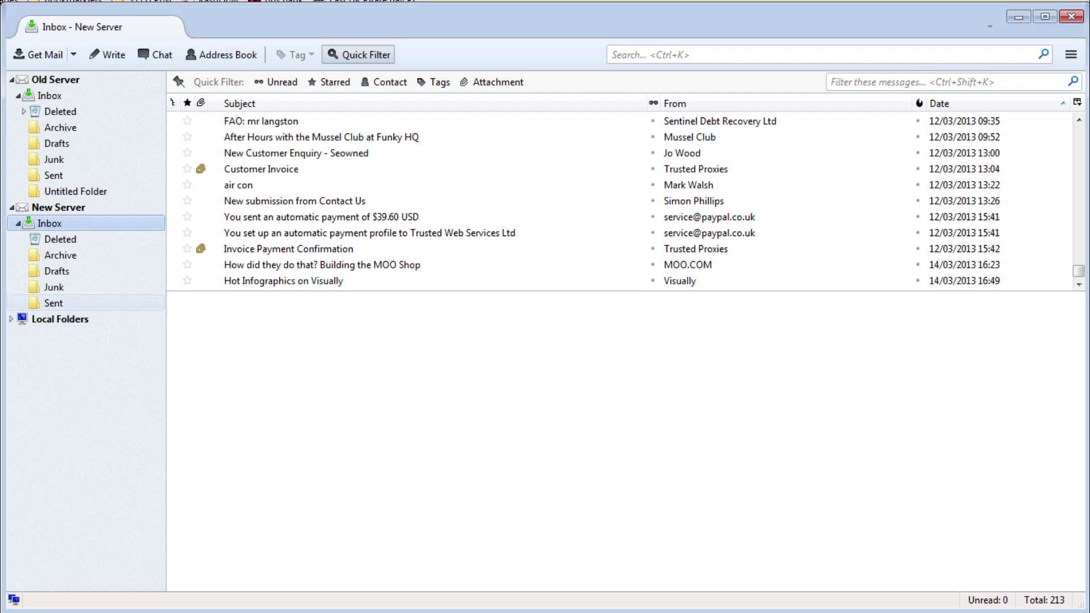
Copy all 45 Old Server Archive messages into New Server's Inbox > Archive folder.
left_click(60, 127)
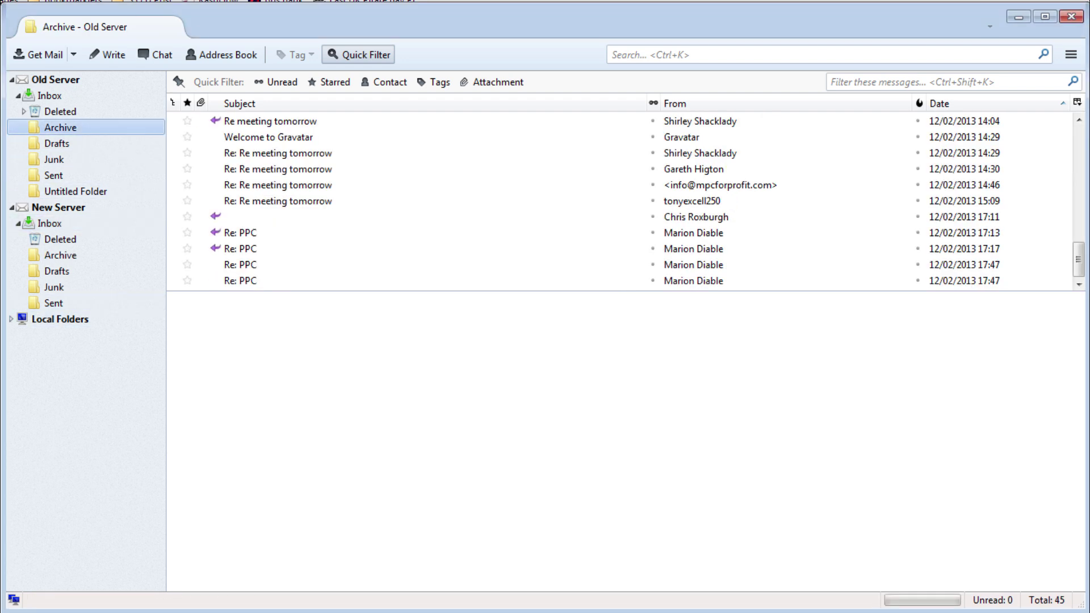
left_click(291, 169)
key("ctrl+a")
right_click(291, 168)
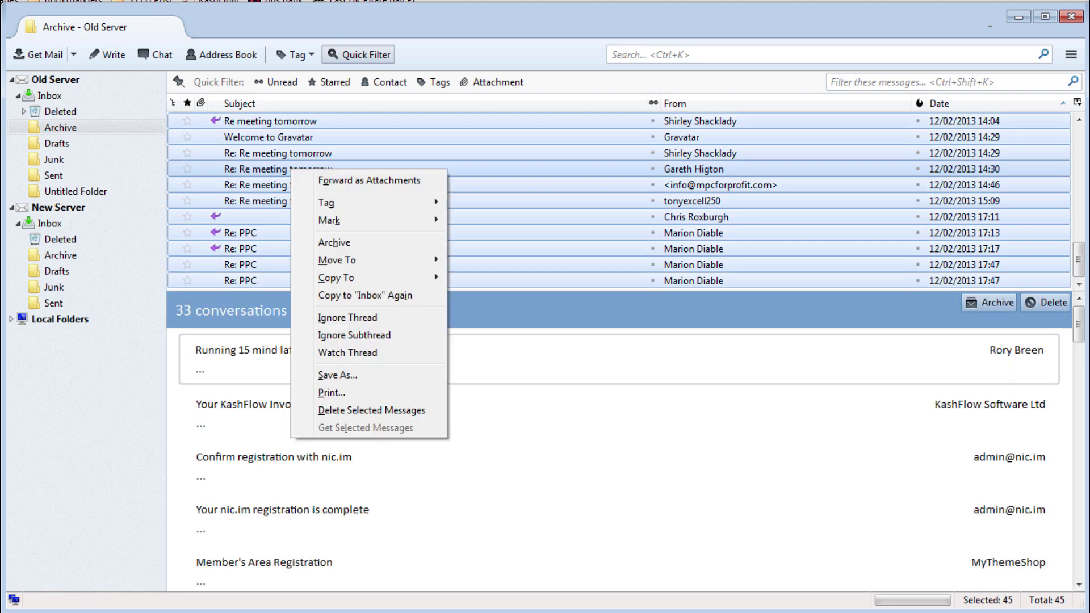
mouse_move(363, 278)
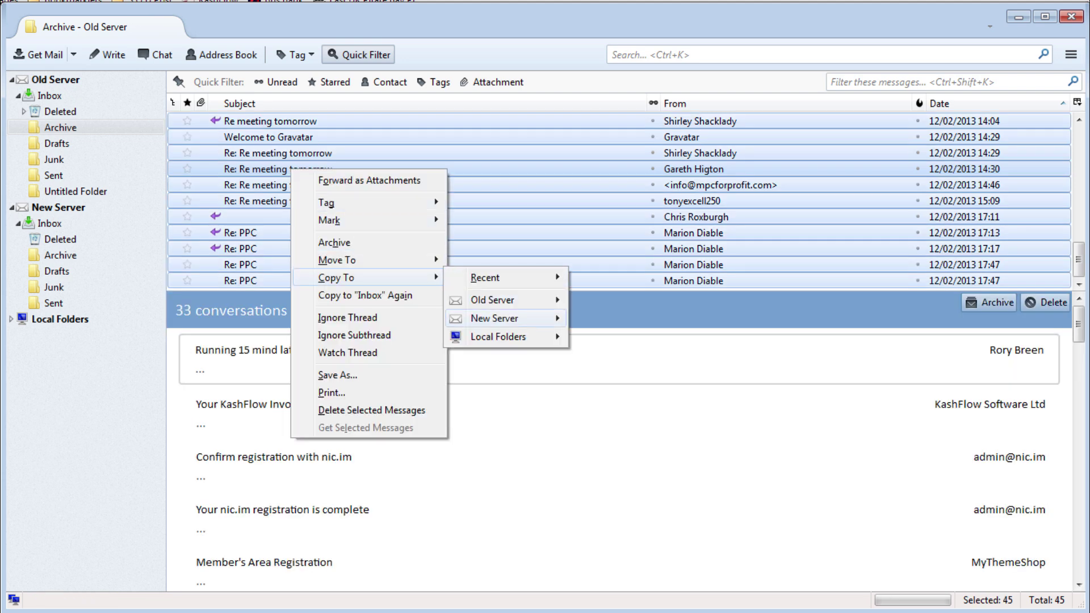
mouse_move(494, 318)
mouse_move(603, 318)
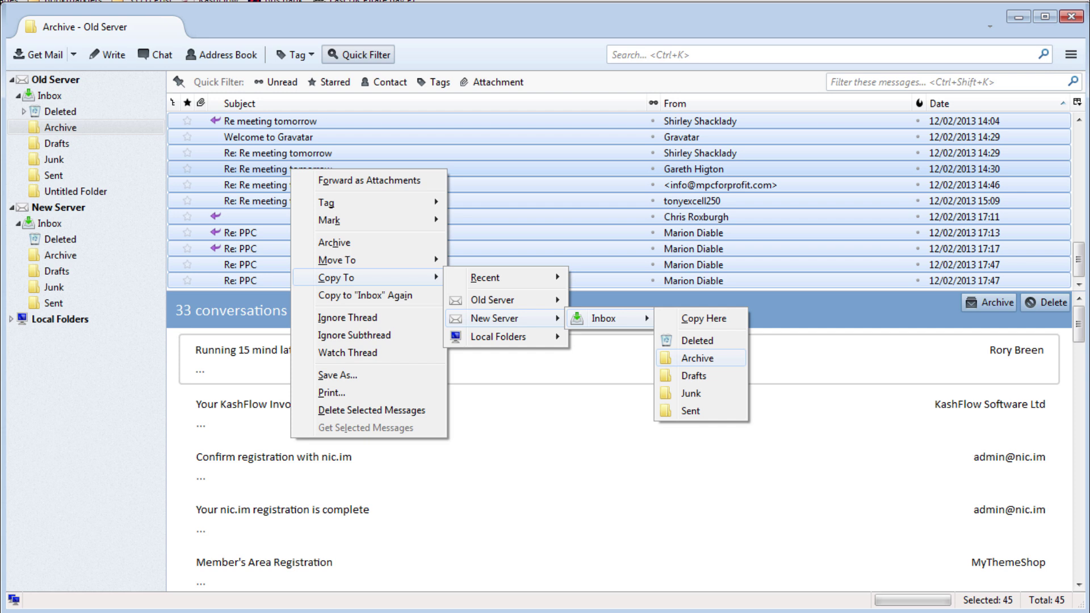
left_click(697, 358)
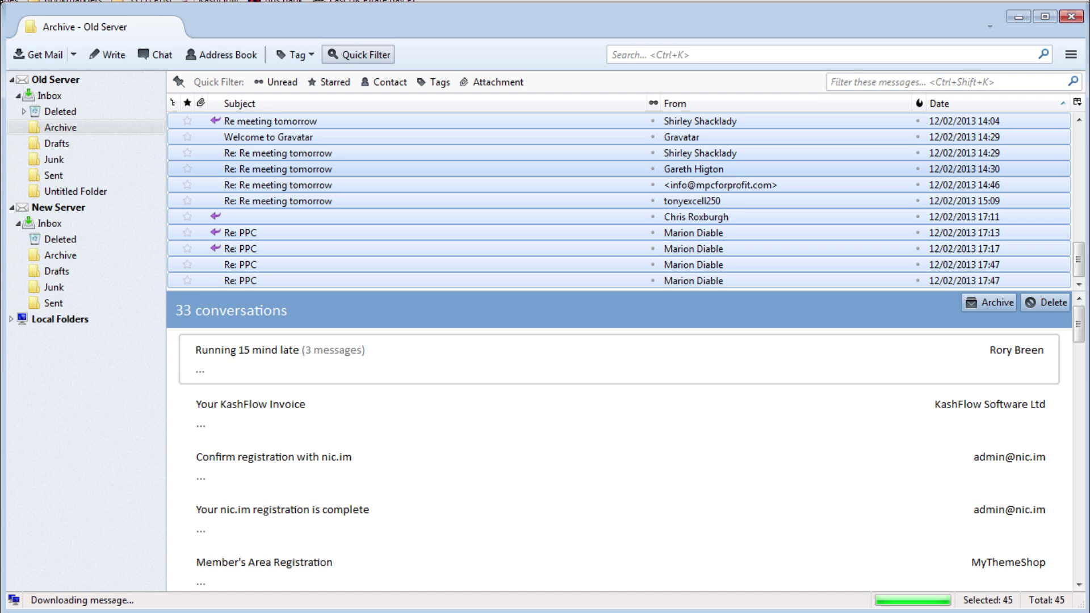
Select all 206 Old Server Sent messages and copy them to New Server's Inbox > Sent.
left_click(53, 175)
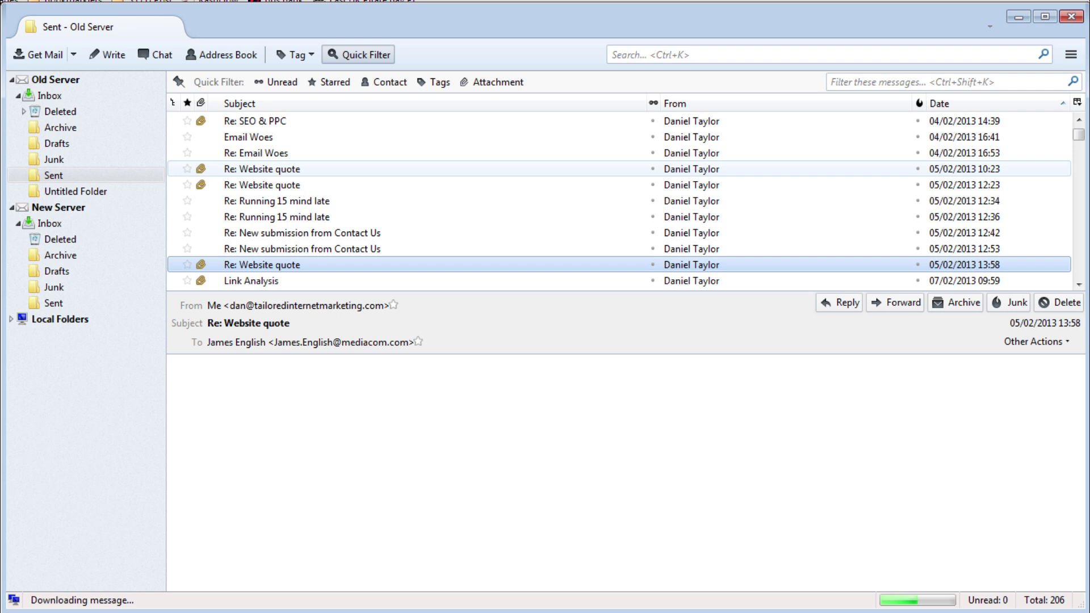
key("ctrl+a")
right_click(298, 202)
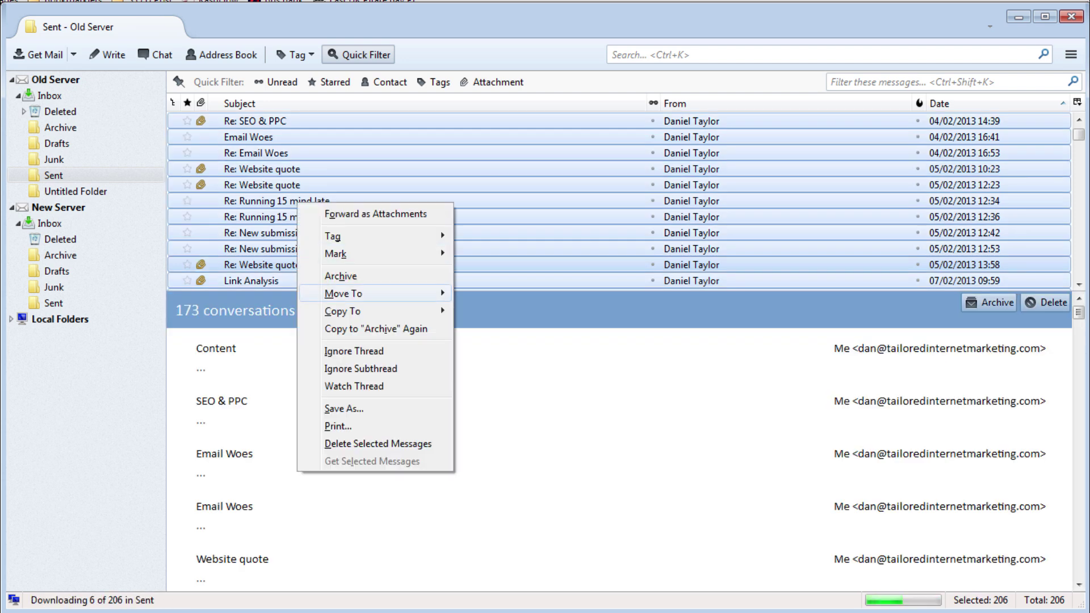
mouse_move(363, 311)
mouse_move(500, 351)
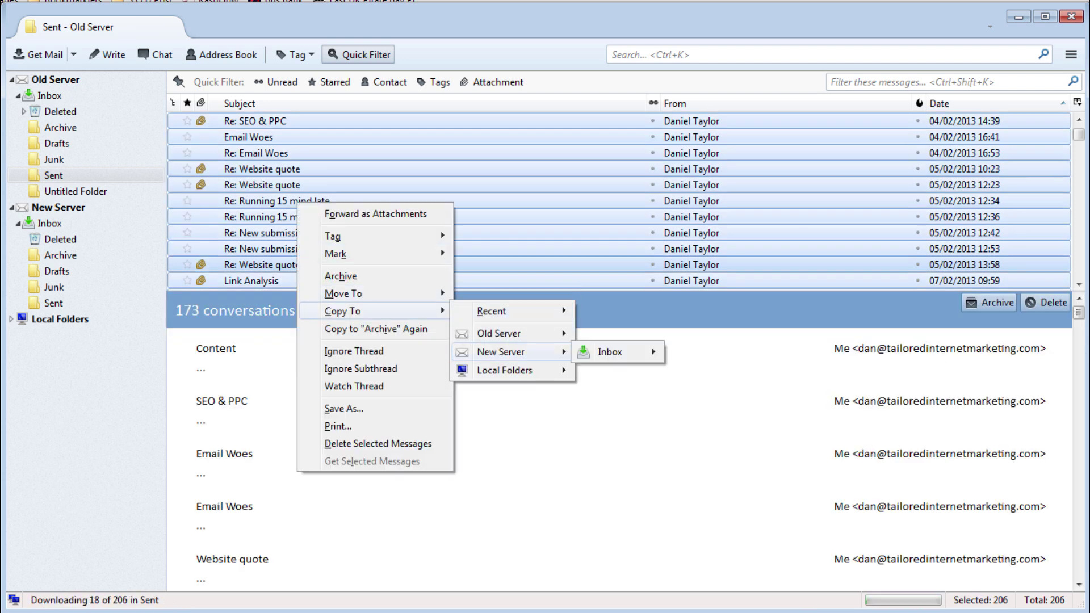
mouse_move(610, 351)
left_click(697, 444)
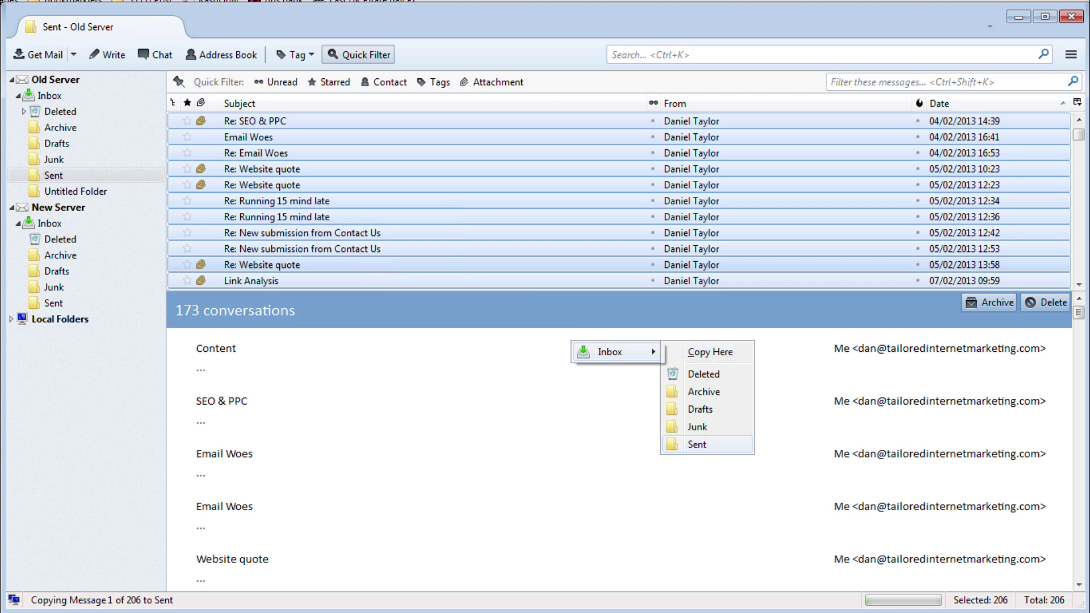